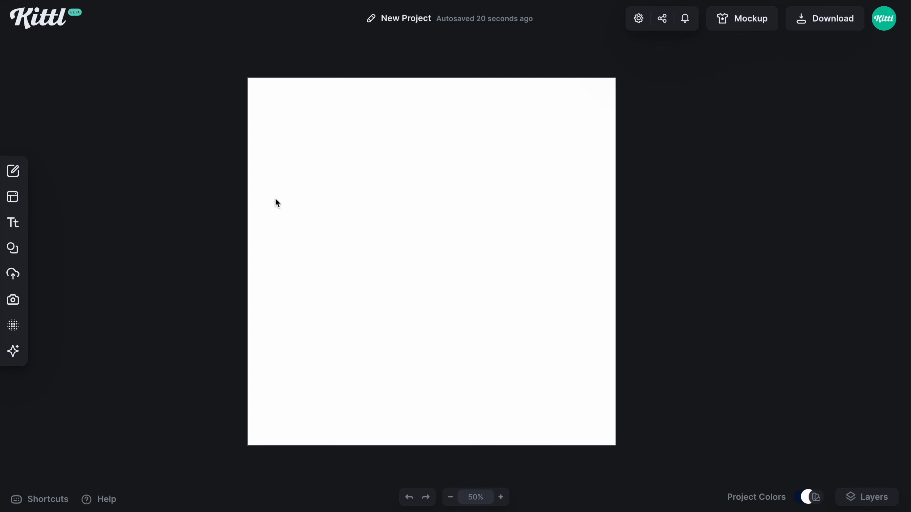
Search the elements for "cowboy" and add the illustration of the cowboy riding a horse to the artboard
{"action": "left_click", "coordinate": [14, 248]}
{"action": "left_click", "coordinate": [102, 85]}
{"action": "type", "text": "cowboy"}
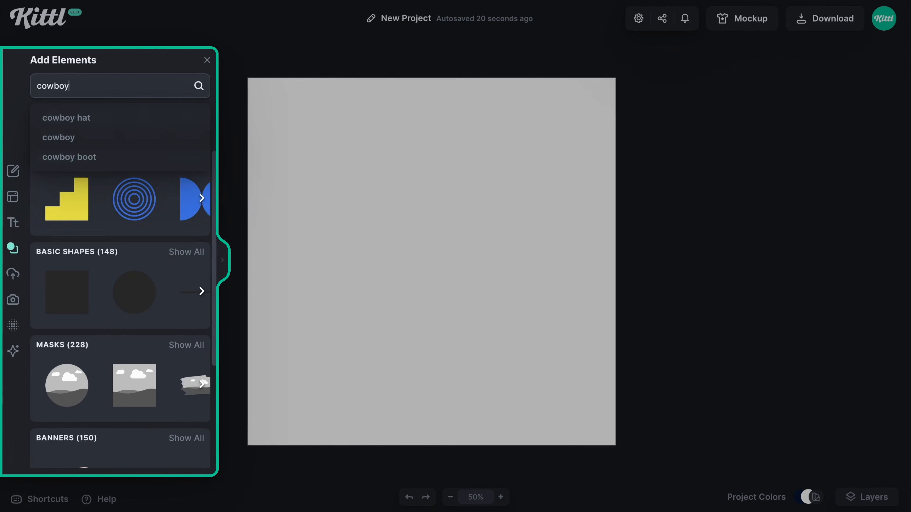
{"action": "key", "text": "Return"}
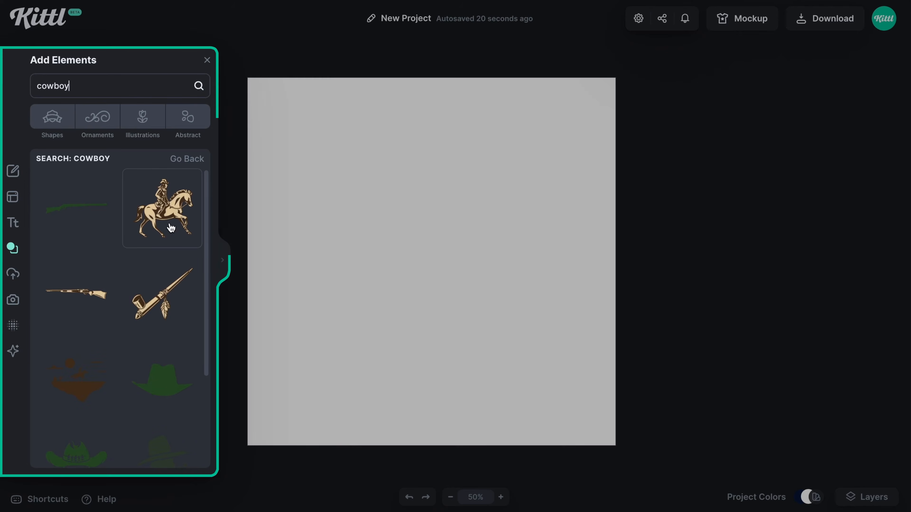
{"action": "left_click", "coordinate": [169, 227]}
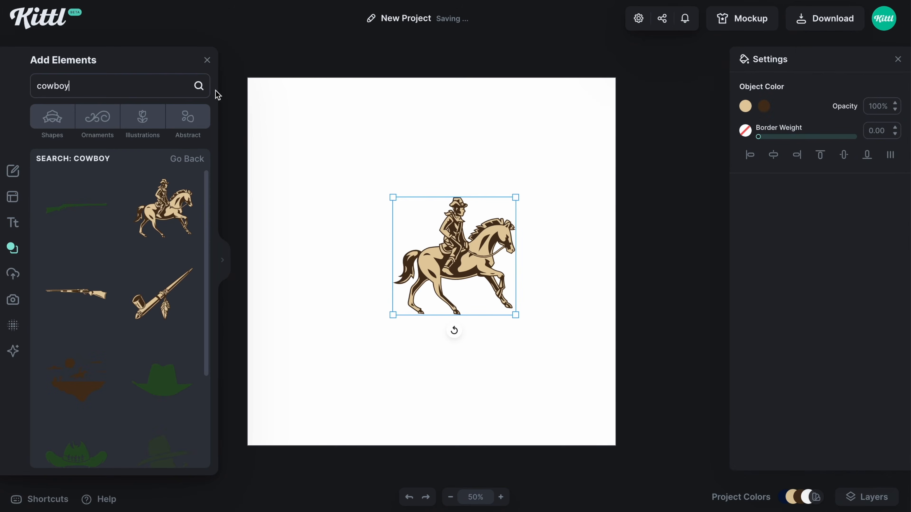
{"action": "left_click", "coordinate": [207, 61]}
Enlarge the cowboy illustration to nearly half the artboard's width and center it on the artboard
{"action": "left_click_drag", "start_coordinate": [515, 198], "coordinate": [559, 156]}
{"action": "left_click", "coordinate": [844, 154]}
{"action": "left_click_drag", "start_coordinate": [447, 268], "coordinate": [447, 282]}
{"action": "left_click_drag", "start_coordinate": [525, 180], "coordinate": [517, 187]}
{"action": "left_click_drag", "start_coordinate": [452, 280], "coordinate": [453, 275]}
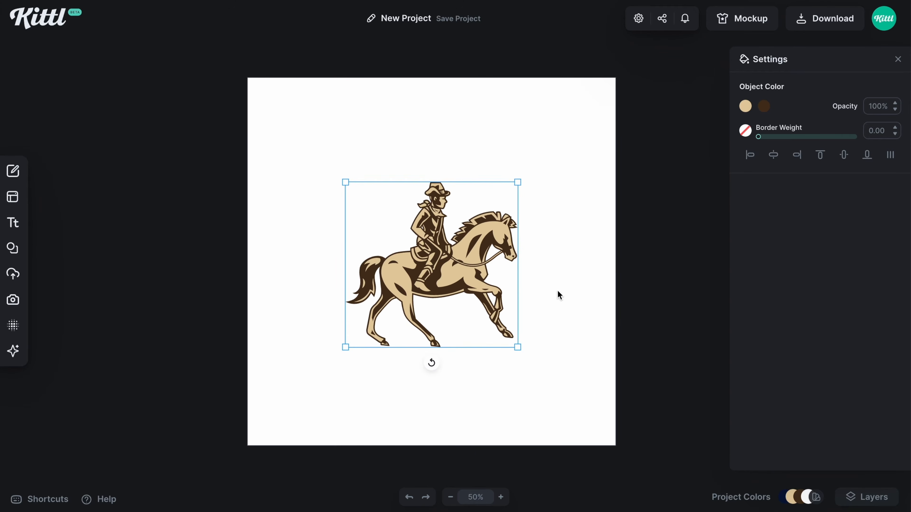
{"action": "left_click", "coordinate": [590, 301]}
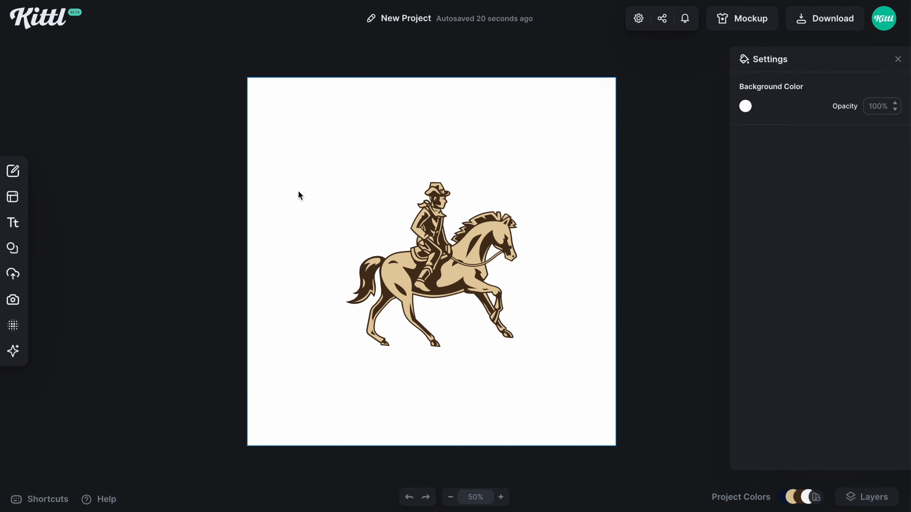
Add the solid arch with a rounded top and flat base from the basic shapes to the artboard
{"action": "left_click", "coordinate": [15, 249]}
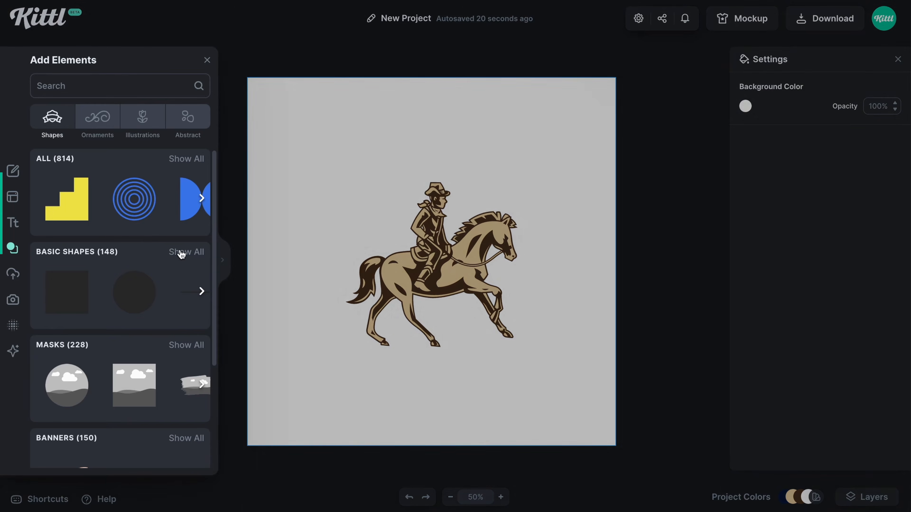
{"action": "left_click", "coordinate": [183, 251]}
{"action": "scroll", "coordinate": [160, 335], "scroll_direction": "down", "scroll_amount": 10}
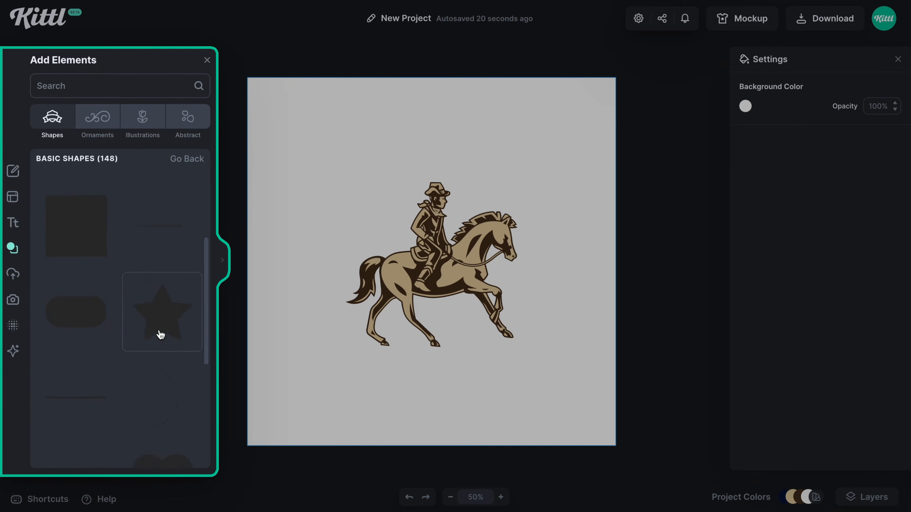
{"action": "scroll", "coordinate": [160, 334], "scroll_direction": "up", "scroll_amount": 2}
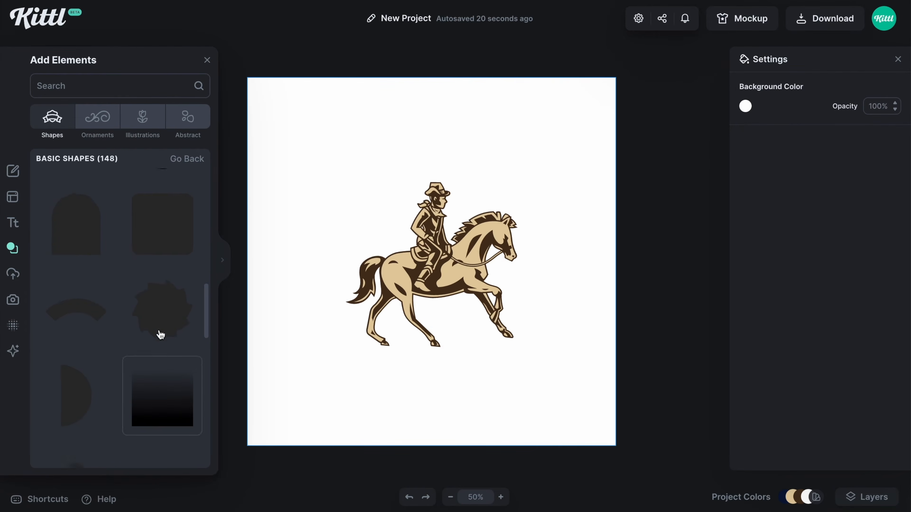
{"action": "left_click", "coordinate": [77, 259]}
{"action": "left_click", "coordinate": [214, 62]}
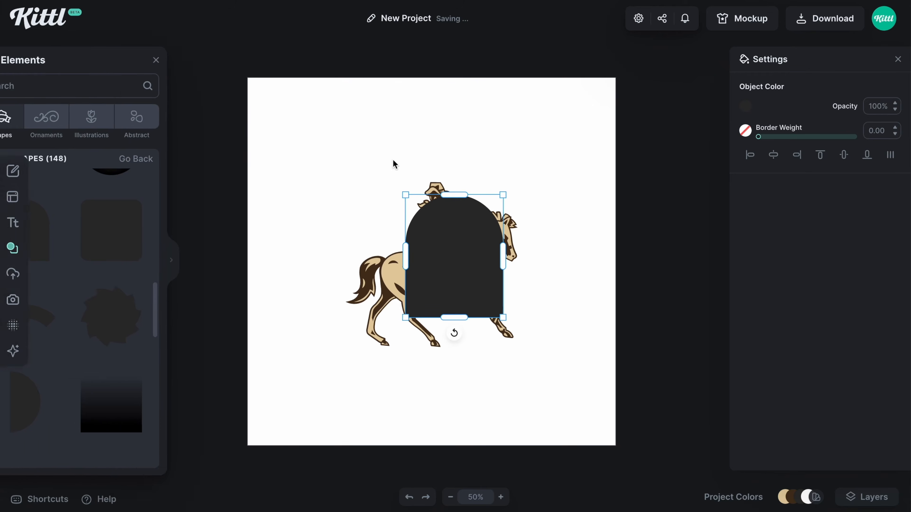
Turn the arch into a grey outline with no fill and a 6.19 border weight, enlarged to frame the cowboy
{"action": "left_click_drag", "start_coordinate": [758, 137], "coordinate": [766, 139]}
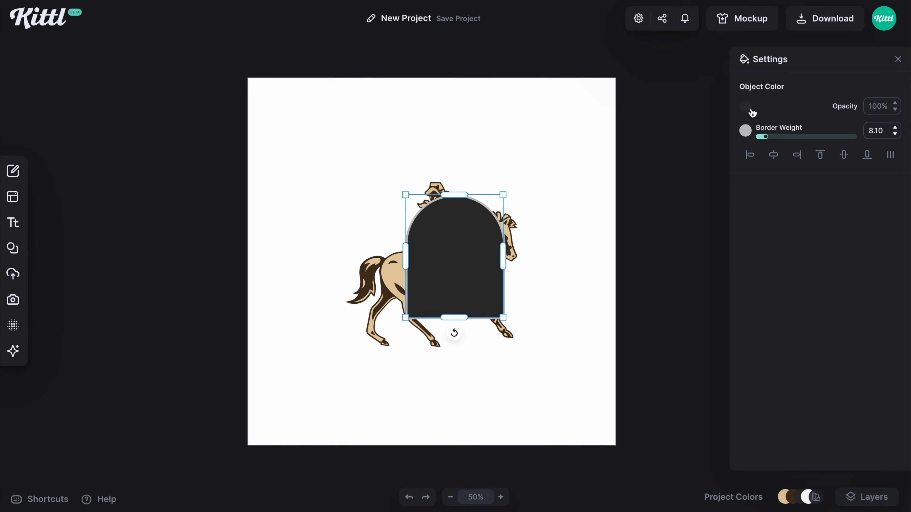
{"action": "left_click", "coordinate": [745, 106]}
{"action": "left_click", "coordinate": [569, 255]}
{"action": "left_click", "coordinate": [465, 278]}
{"action": "left_click", "coordinate": [503, 231]}
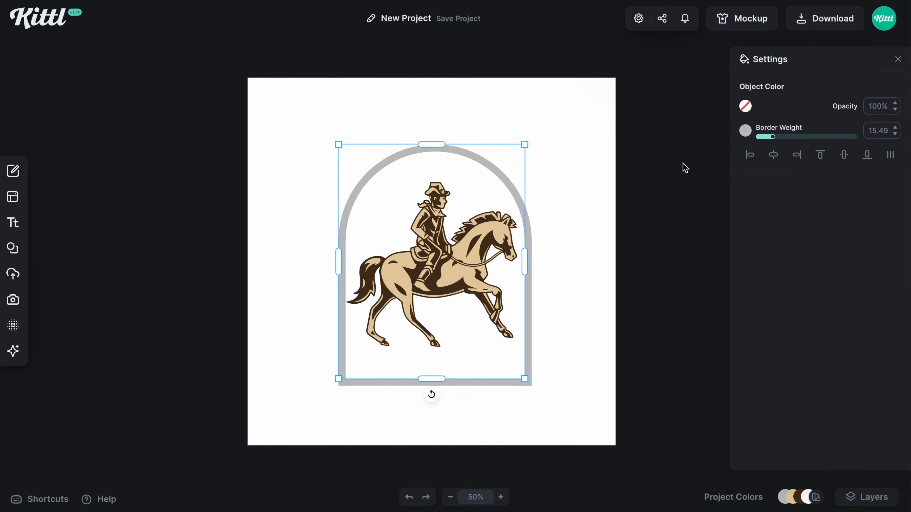
{"action": "left_click_drag", "start_coordinate": [773, 136], "coordinate": [763, 136]}
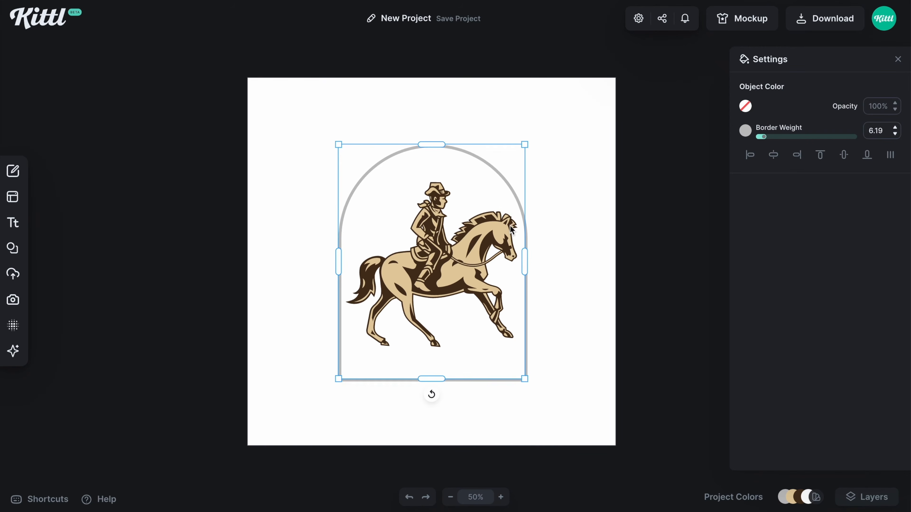
Nudge the arch outline slightly up and move the cowboy illustration slightly down inside it
{"action": "left_click_drag", "start_coordinate": [526, 343], "coordinate": [526, 330]}
{"action": "left_click", "coordinate": [489, 285], "text": "shift"}
{"action": "left_click_drag", "start_coordinate": [489, 285], "coordinate": [489, 296]}
{"action": "left_click", "coordinate": [558, 314]}
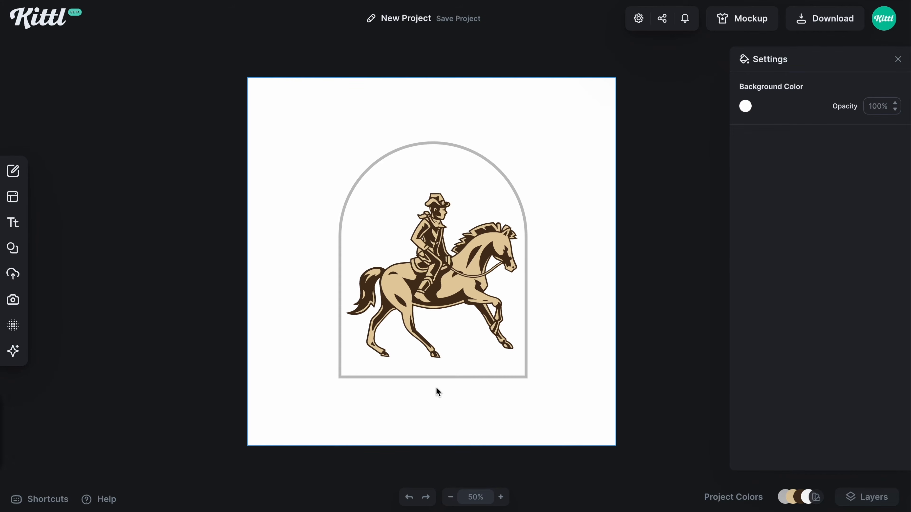
Add a text object reading "Rider's Club"
{"action": "key", "text": "t"}
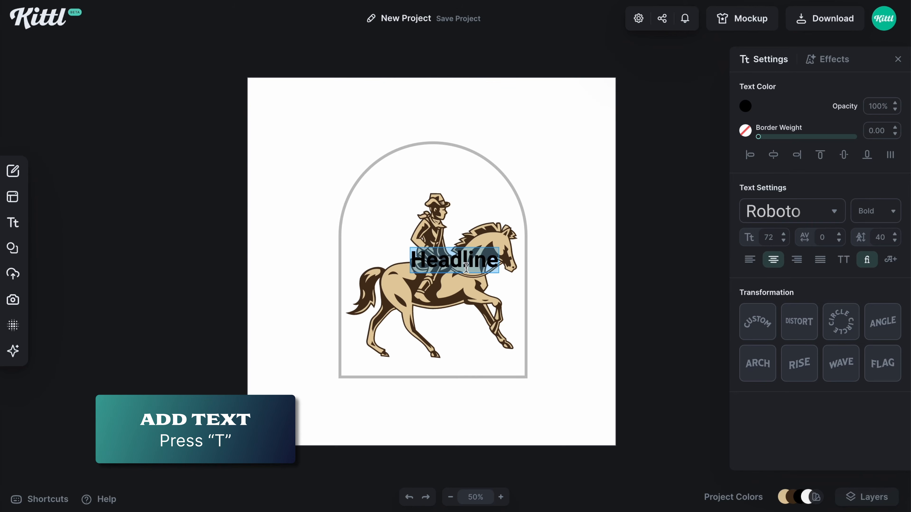
{"action": "key", "text": "BackSpace"}
{"action": "type", "text": "Rid"}
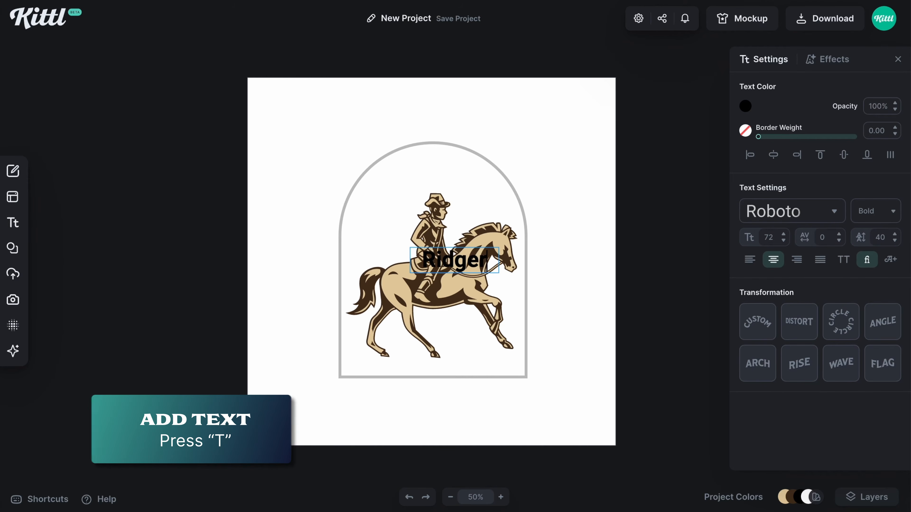
{"action": "type", "text": "er's"}
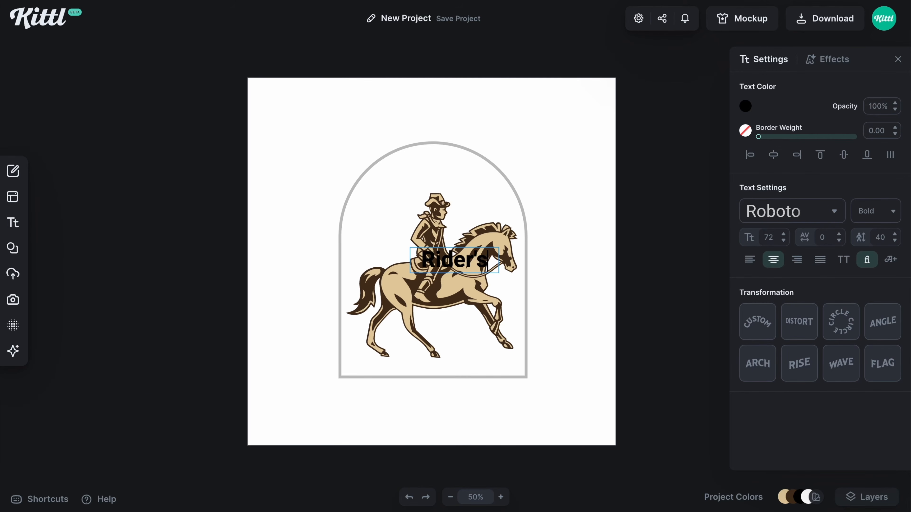
{"action": "type", "text": " Club"}
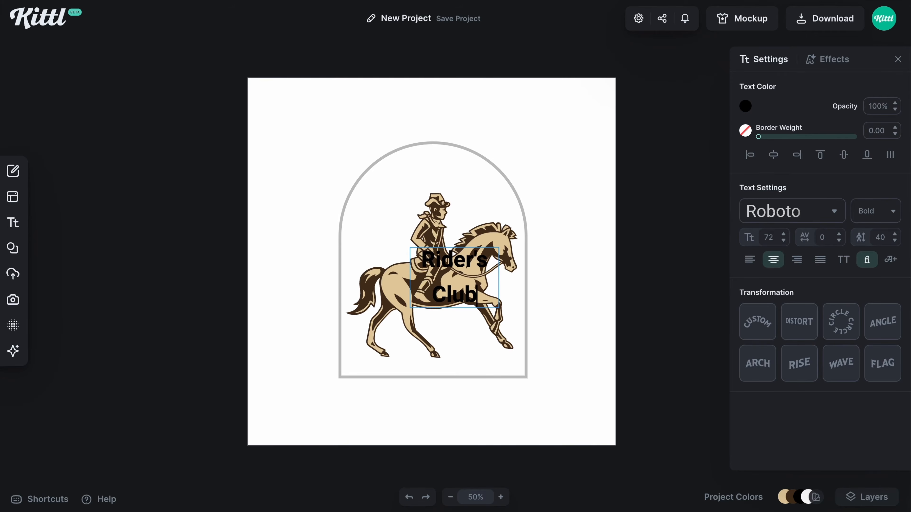
{"action": "key", "text": "Escape"}
Place the Rider's Club text on one line just below the arch and set its typeface to Adventurer 07
{"action": "left_click_drag", "start_coordinate": [497, 274], "coordinate": [550, 375]}
{"action": "left_click", "coordinate": [765, 219]}
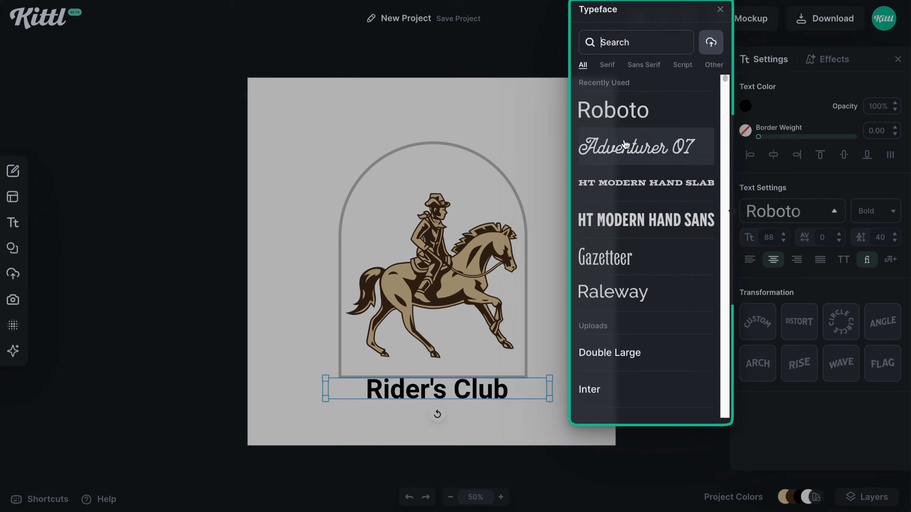
{"action": "type", "text": "ad"}
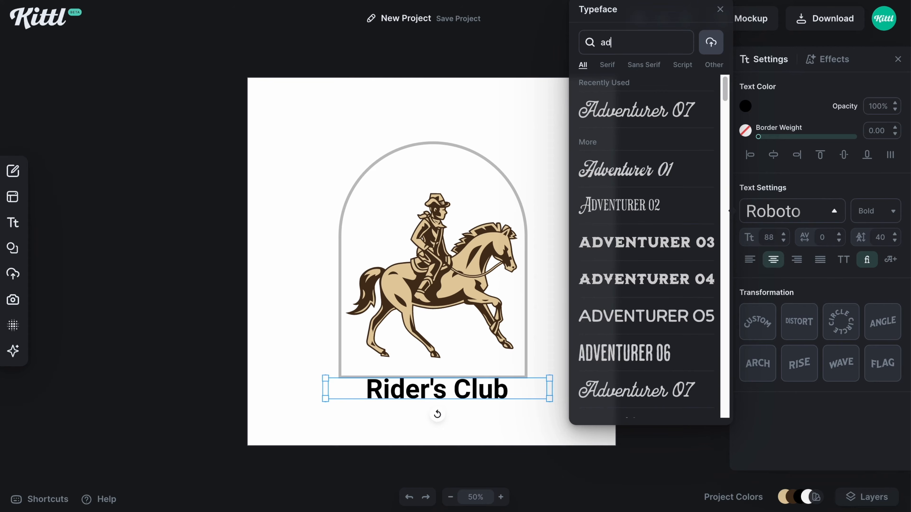
{"action": "left_click", "coordinate": [649, 118]}
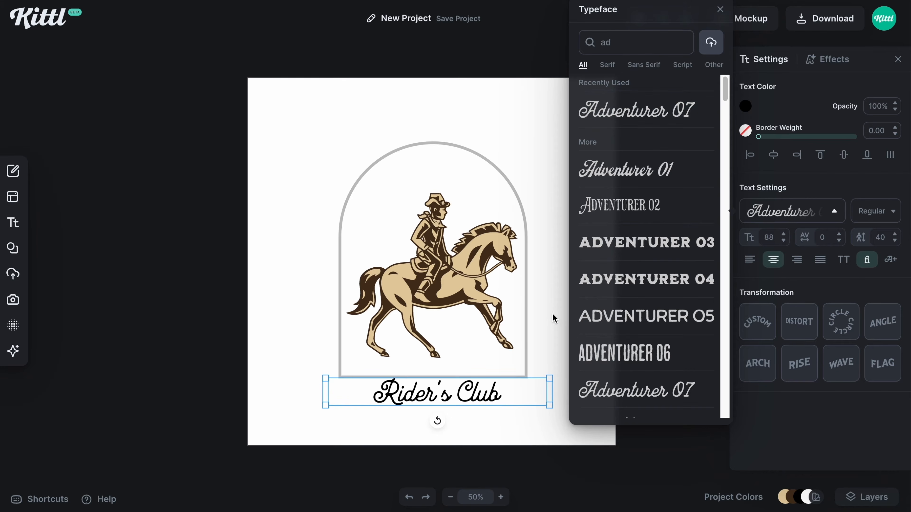
{"action": "left_click", "coordinate": [546, 352]}
Widen the Rider's Club text box and set its font size to 145
{"action": "left_click", "coordinate": [545, 379]}
{"action": "left_click_drag", "start_coordinate": [545, 379], "coordinate": [602, 362]}
{"action": "double_click", "coordinate": [774, 238]}
{"action": "type", "text": "145"}
{"action": "key", "text": "Return"}
{"action": "left_click", "coordinate": [615, 216]}
Move the Rider's Club text up over the arch's base, then shift the whole design slightly up on the artboard
{"action": "left_click_drag", "start_coordinate": [514, 397], "coordinate": [514, 392]}
{"action": "scroll", "coordinate": [568, 330], "scroll_direction": "down", "scroll_amount": 1}
{"action": "left_click_drag", "start_coordinate": [301, 172], "coordinate": [502, 377]}
{"action": "left_click_drag", "start_coordinate": [502, 373], "coordinate": [502, 360]}
{"action": "left_click", "coordinate": [567, 229]}
Shrink the cowboy illustration slightly and lower it to sit centered just above the Rider's Club text
{"action": "left_click", "coordinate": [482, 230]}
{"action": "left_click_drag", "start_coordinate": [518, 160], "coordinate": [508, 168]}
{"action": "left_click_drag", "start_coordinate": [432, 244], "coordinate": [432, 255]}
{"action": "left_click", "coordinate": [565, 272]}
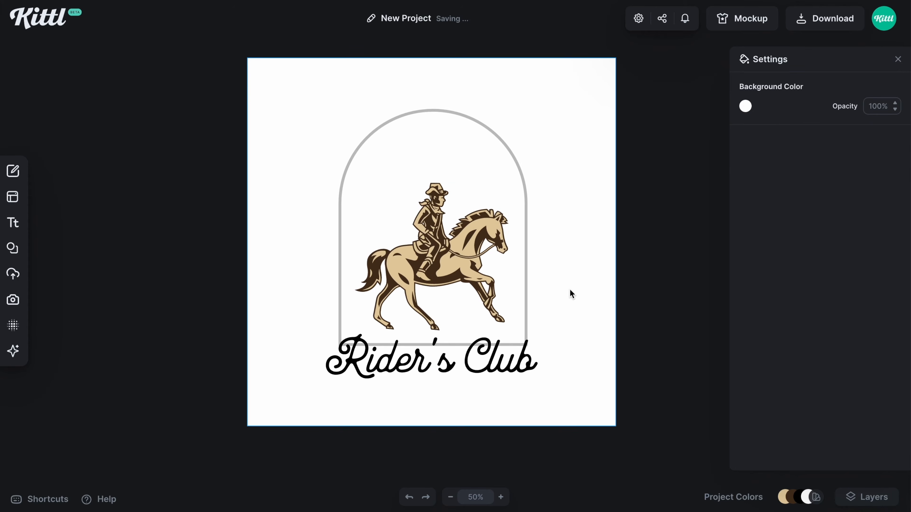
Add a second text object reading "houston texas"
{"action": "scroll", "coordinate": [609, 298], "scroll_direction": "down", "scroll_amount": 1}
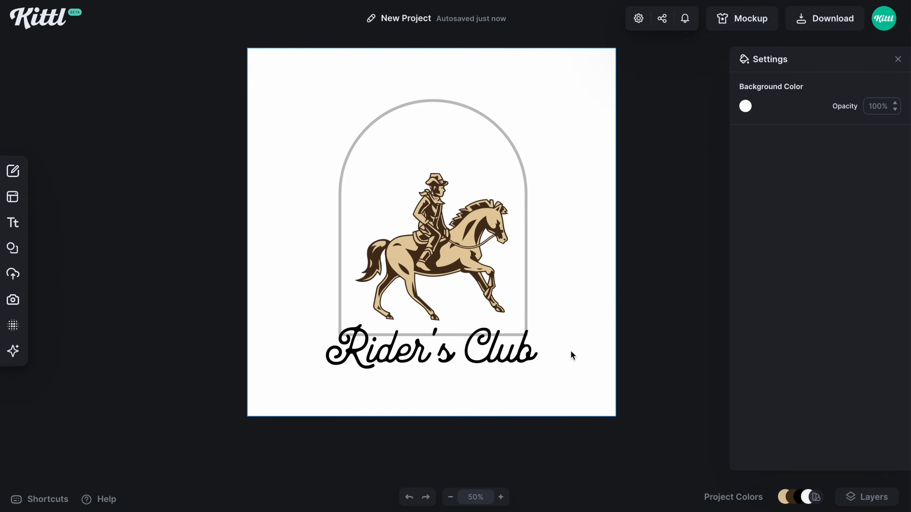
{"action": "key", "text": "t"}
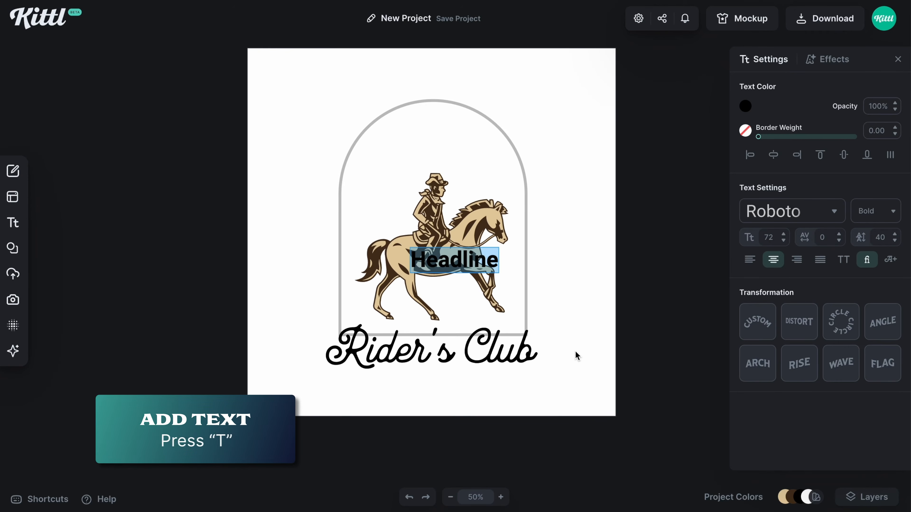
{"action": "type", "text": "houston"}
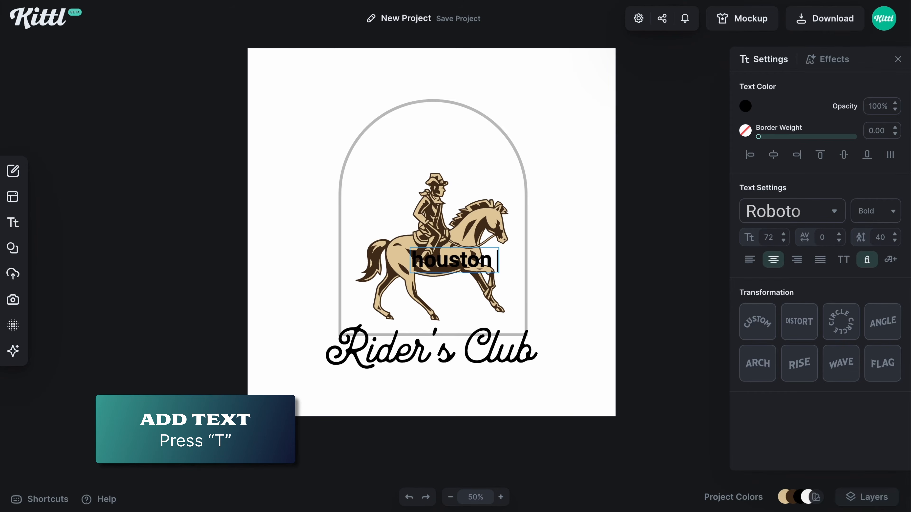
{"action": "key", "text": "Return"}
{"action": "type", "text": "te"}
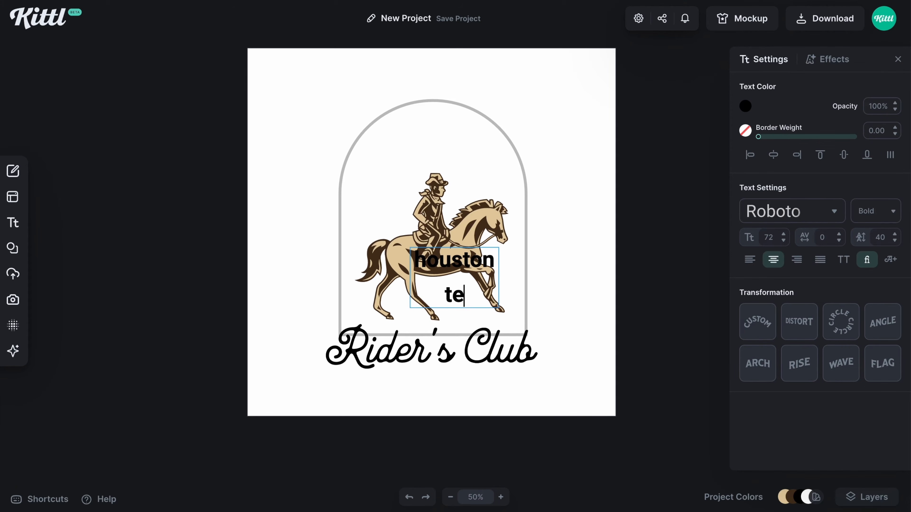
{"action": "type", "text": "xas"}
{"action": "key", "text": "Escape"}
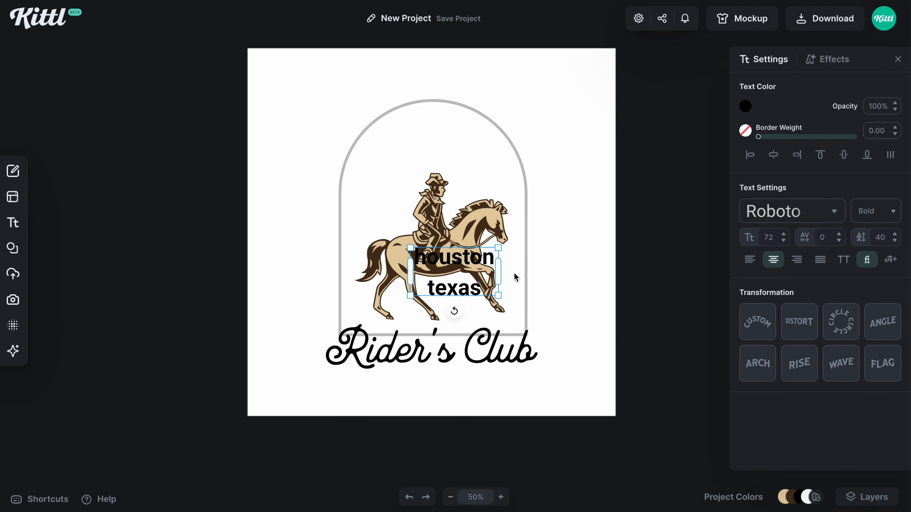
Place the houston texas text on a single line centered beneath Rider's Club and set its typeface to HT Modern Hand Slab
{"action": "left_click_drag", "start_coordinate": [501, 273], "coordinate": [478, 381]}
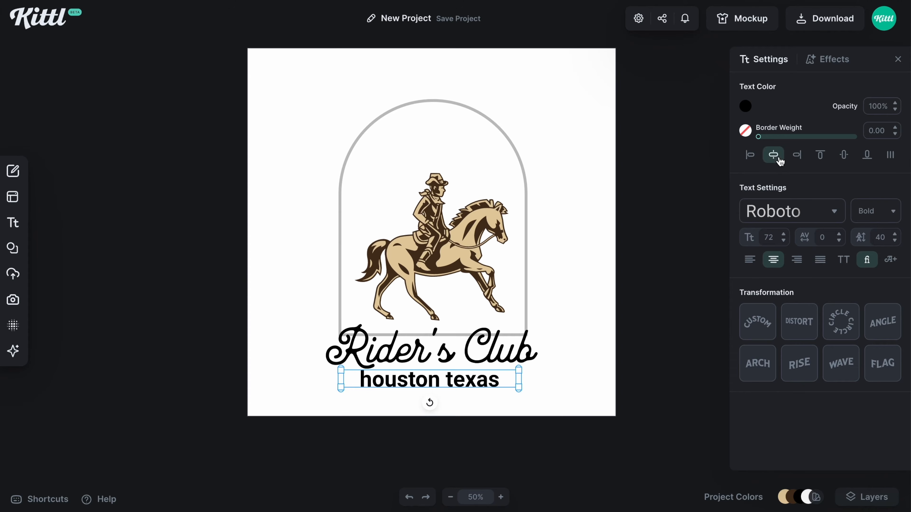
{"action": "left_click", "coordinate": [777, 219]}
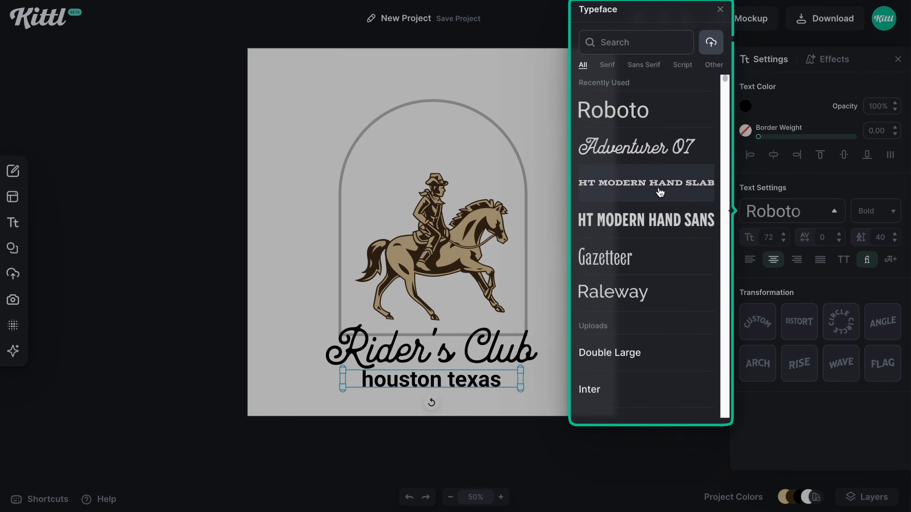
{"action": "left_click", "coordinate": [645, 183]}
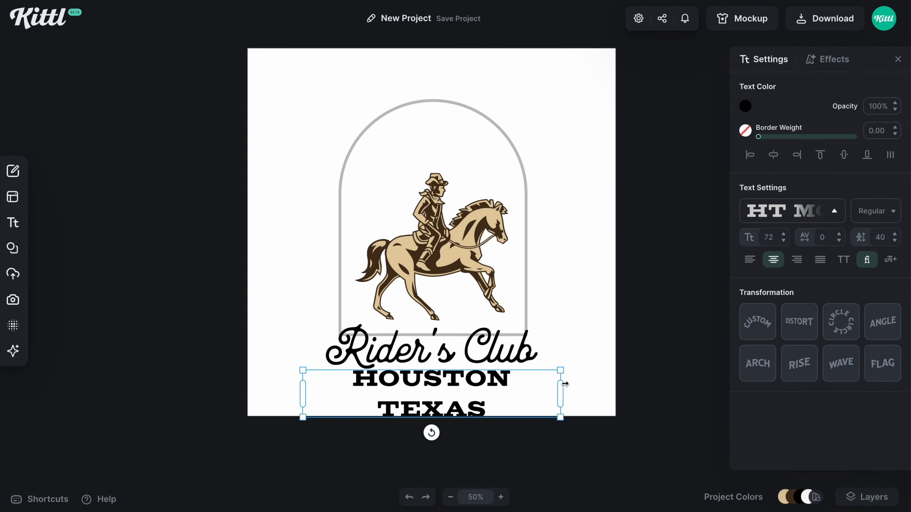
{"action": "left_click_drag", "start_coordinate": [564, 383], "coordinate": [607, 383]}
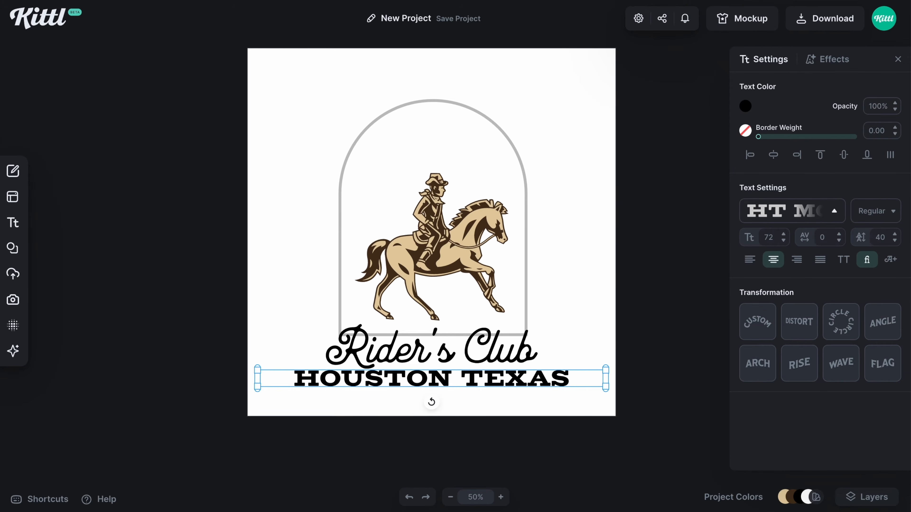
Set the Houston Texas text's font size to 30 and its letter spacing to 200
{"action": "double_click", "coordinate": [769, 238]}
{"action": "type", "text": "30"}
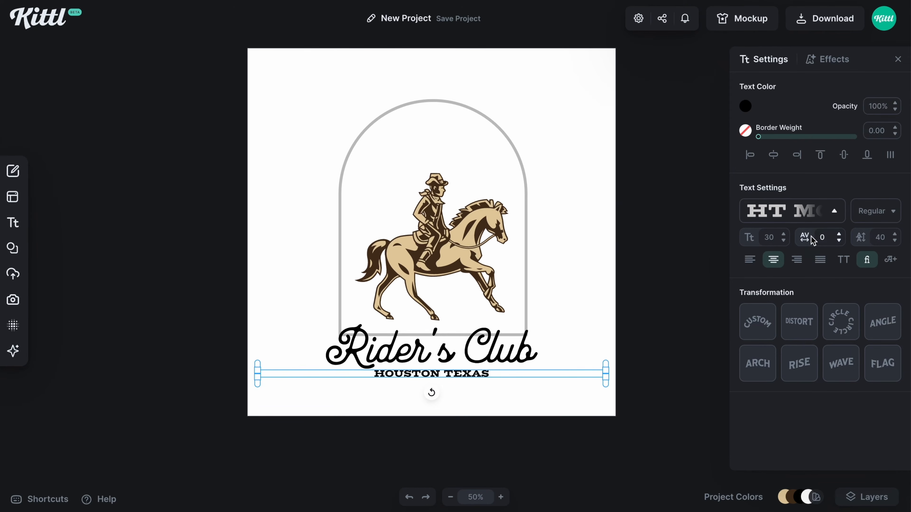
{"action": "double_click", "coordinate": [823, 238]}
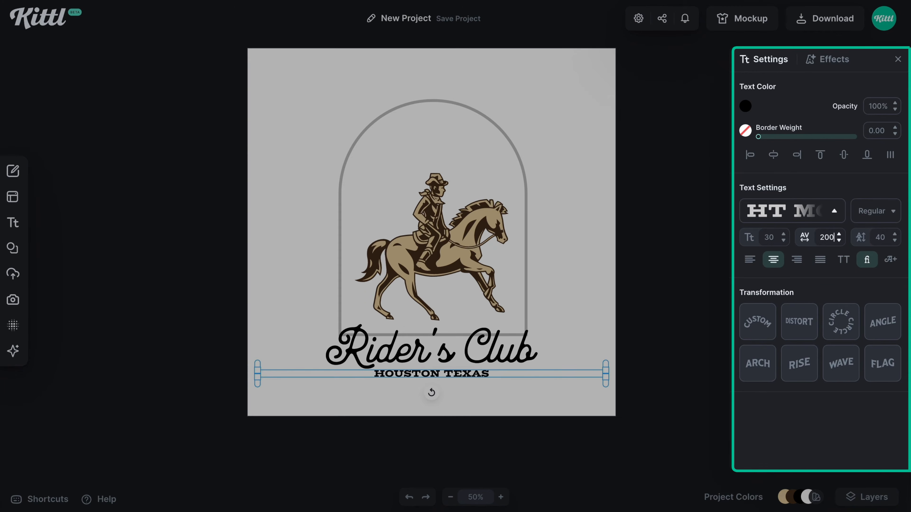
{"action": "key", "text": "Return"}
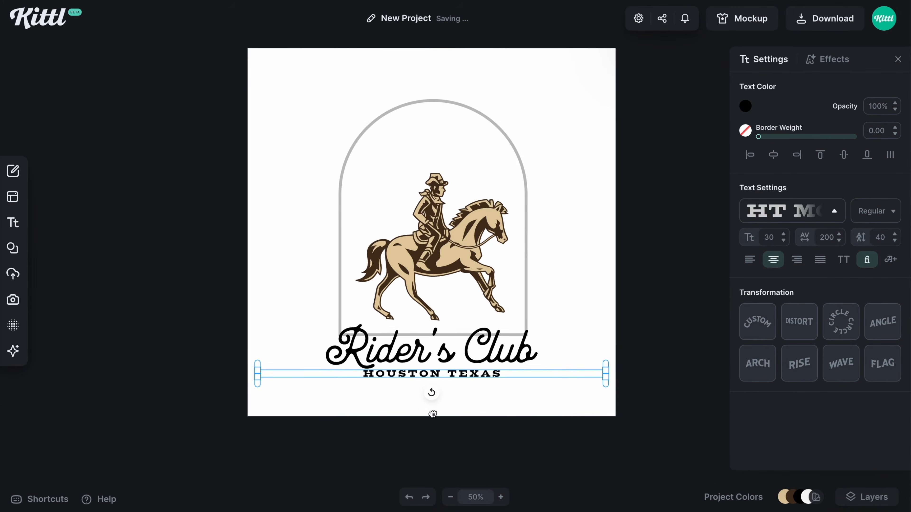
Duplicate the Houston Texas text, rotate the copy to read vertically upward along the arch's left side, and shorten its text box
{"action": "left_click_drag", "start_coordinate": [463, 374], "coordinate": [341, 264]}
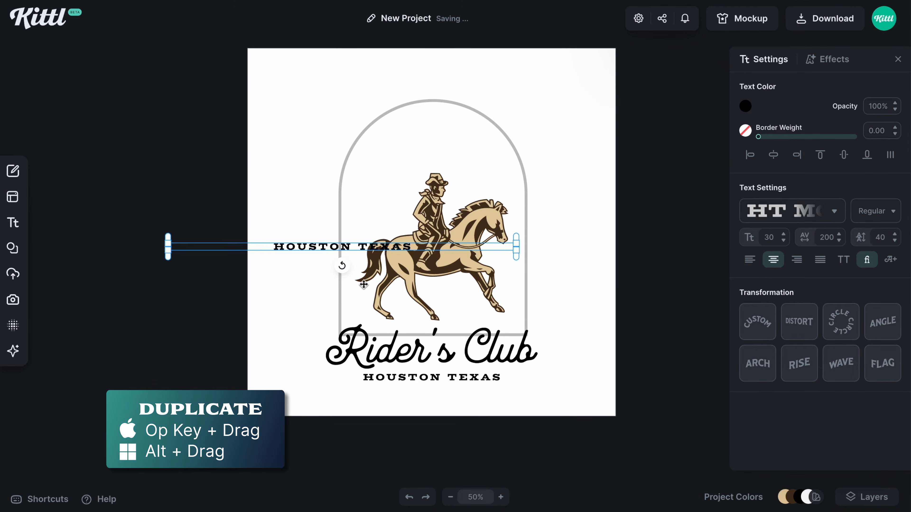
{"action": "left_click_drag", "start_coordinate": [342, 267], "coordinate": [375, 257]}
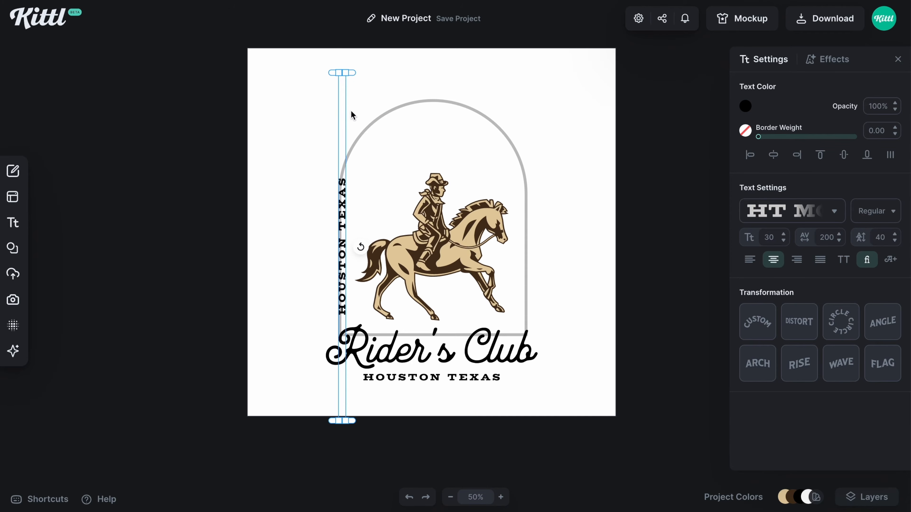
{"action": "left_click_drag", "start_coordinate": [343, 73], "coordinate": [334, 152]}
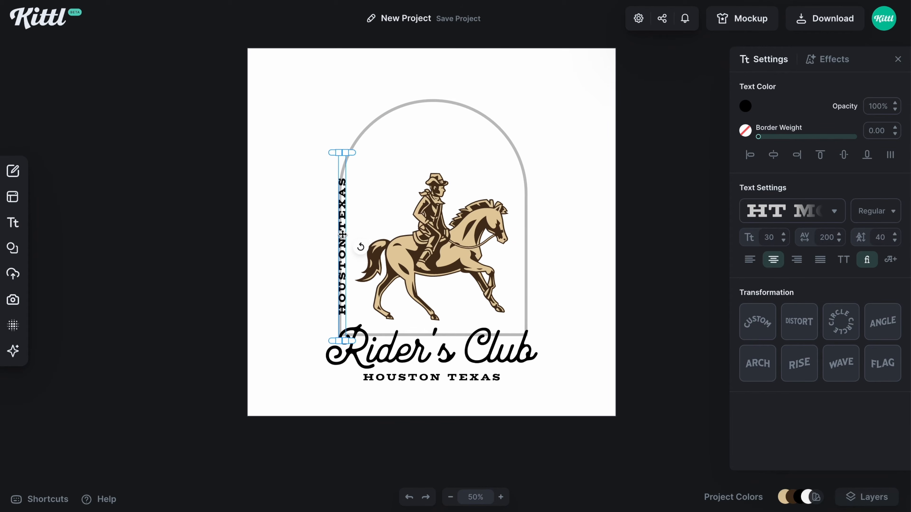
Move the vertical Houston Texas copy outward and down beside the arch's left edge, and set its font size to 75
{"action": "left_click_drag", "start_coordinate": [342, 235], "coordinate": [333, 235]}
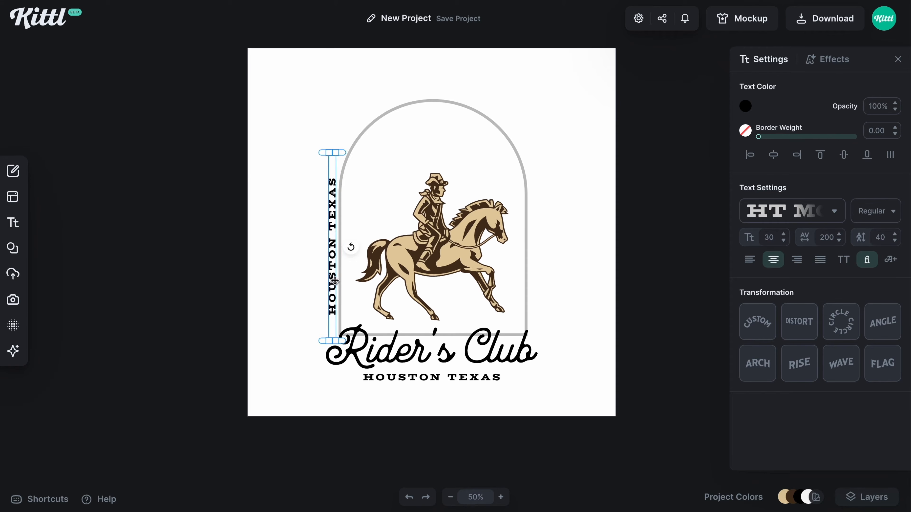
{"action": "left_click_drag", "start_coordinate": [334, 281], "coordinate": [332, 297]}
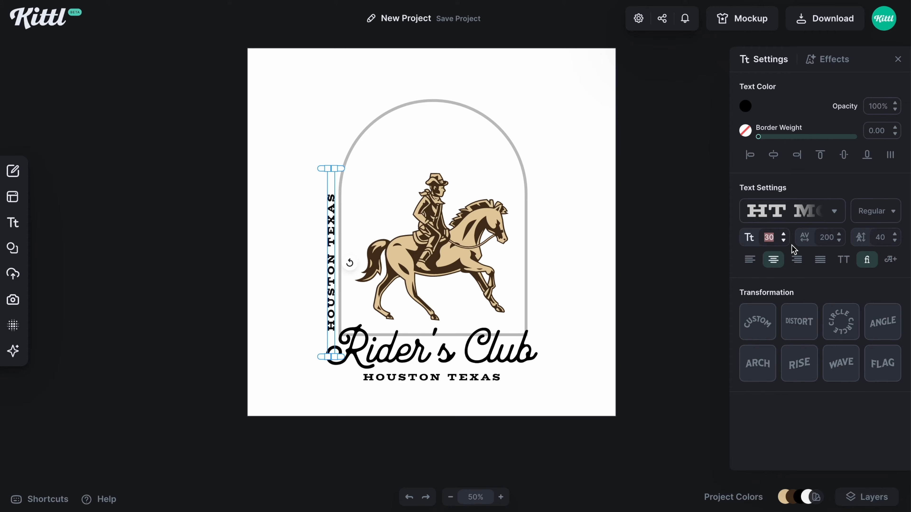
{"action": "type", "text": "75"}
{"action": "key", "text": "Return"}
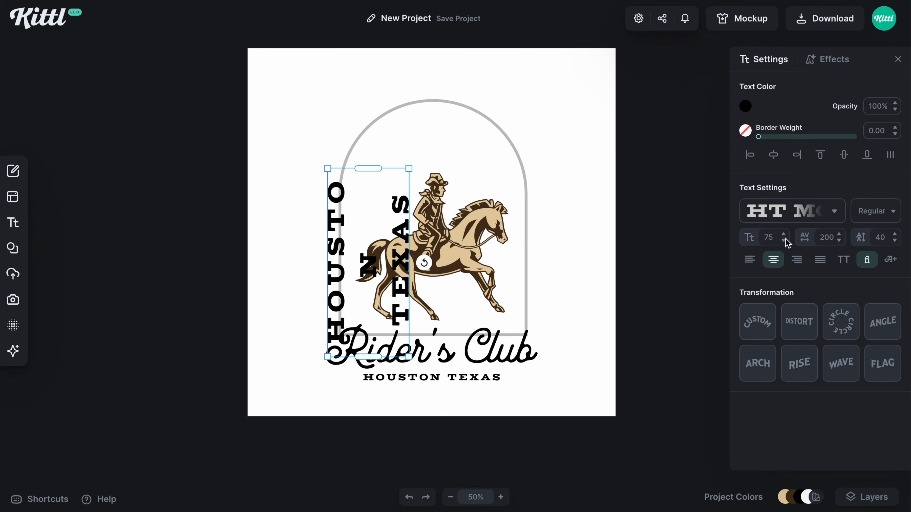
Replace the vertical text with "WE'RE" and nudge it onto the arch's left line
{"action": "double_click", "coordinate": [397, 285]}
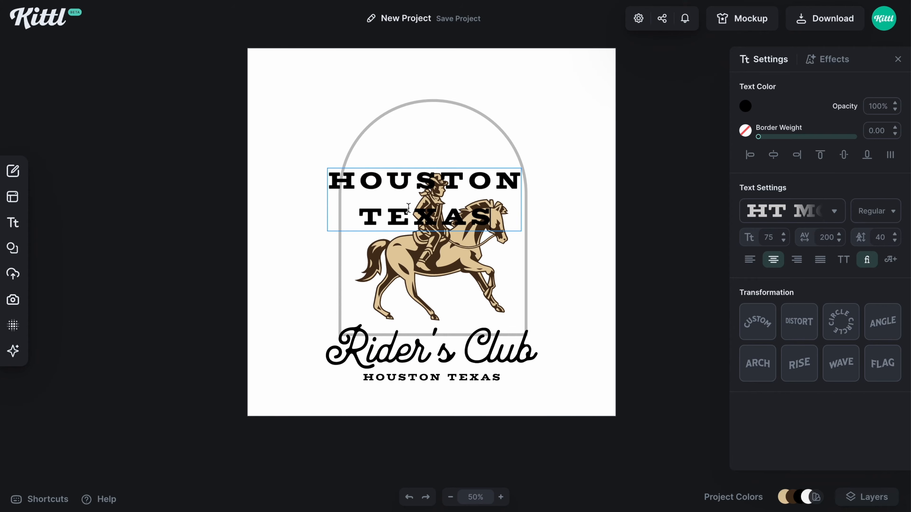
{"action": "type", "text": "A"}
{"action": "key", "text": "ctrl+a"}
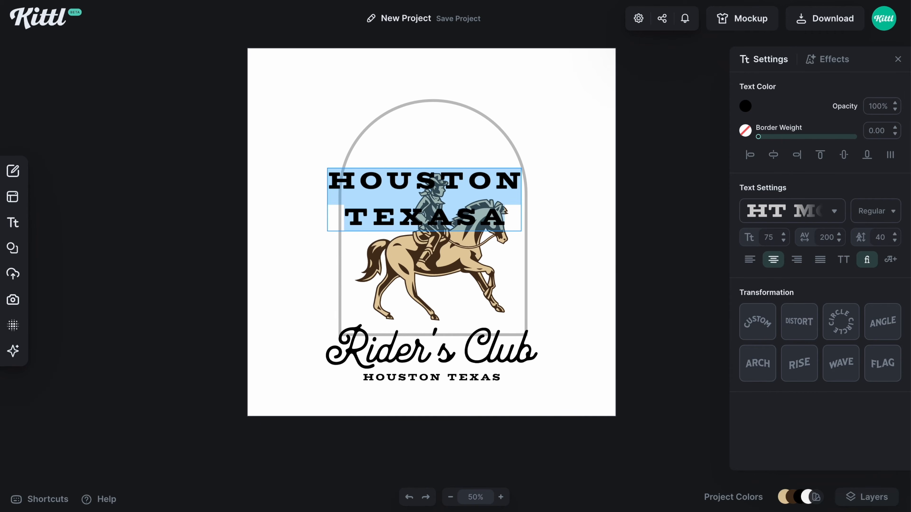
{"action": "type", "text": "W"}
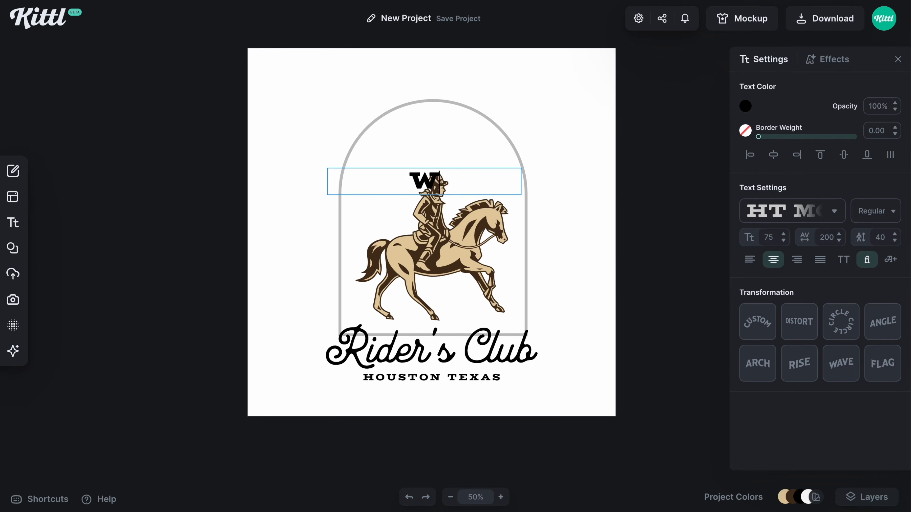
{"action": "type", "text": "E'RE"}
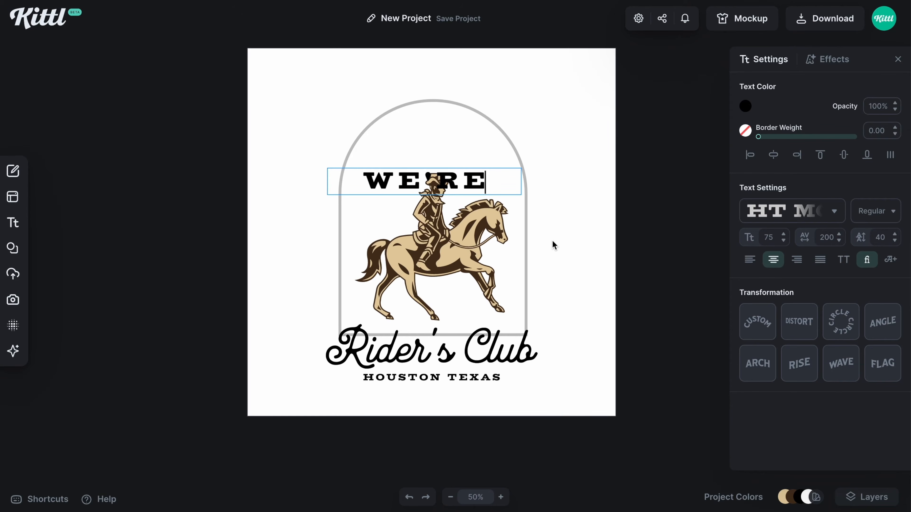
{"action": "key", "text": "Escape"}
{"action": "left_click_drag", "start_coordinate": [338, 279], "coordinate": [342, 279]}
Duplicate the WE'RE text, rotate the copy to 0°, and center it horizontally above the cowboy
{"action": "left_click_drag", "start_coordinate": [339, 280], "coordinate": [298, 307]}
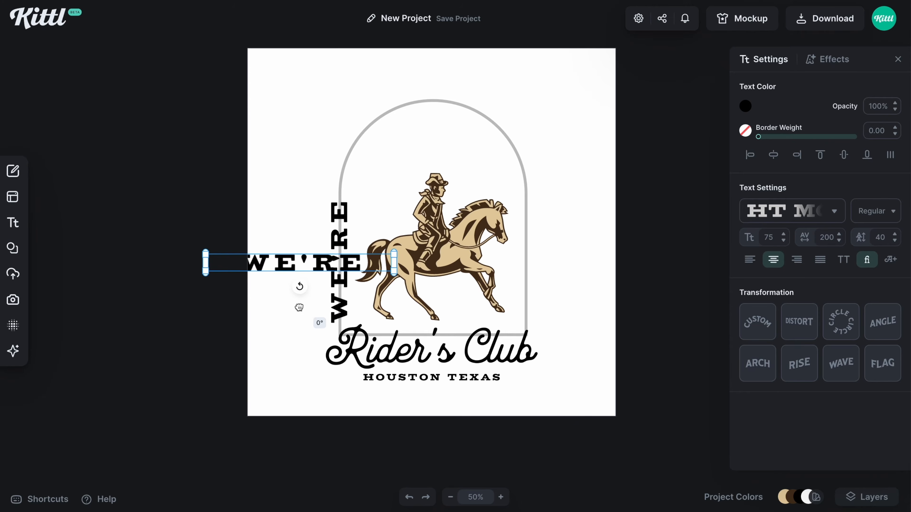
{"action": "left_click_drag", "start_coordinate": [288, 266], "coordinate": [428, 136]}
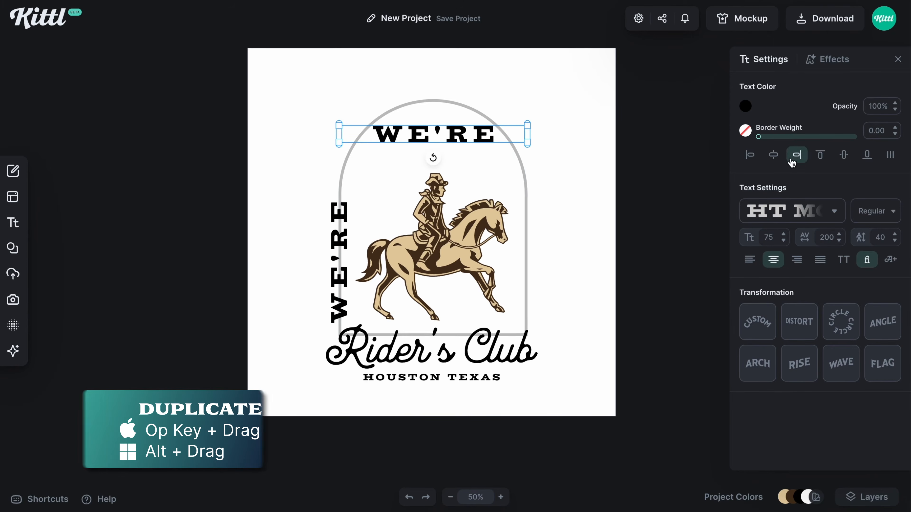
{"action": "left_click", "coordinate": [777, 156]}
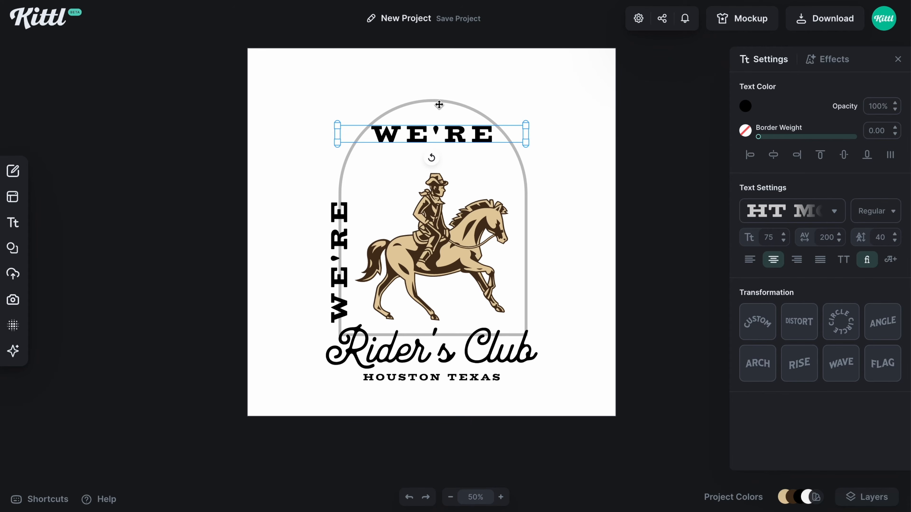
Change the horizontal copy to "HEADING OUT" and widen its text box so it fits on one line
{"action": "double_click", "coordinate": [474, 141]}
{"action": "key", "text": "ctrl+a"}
{"action": "type", "text": "HEADING"}
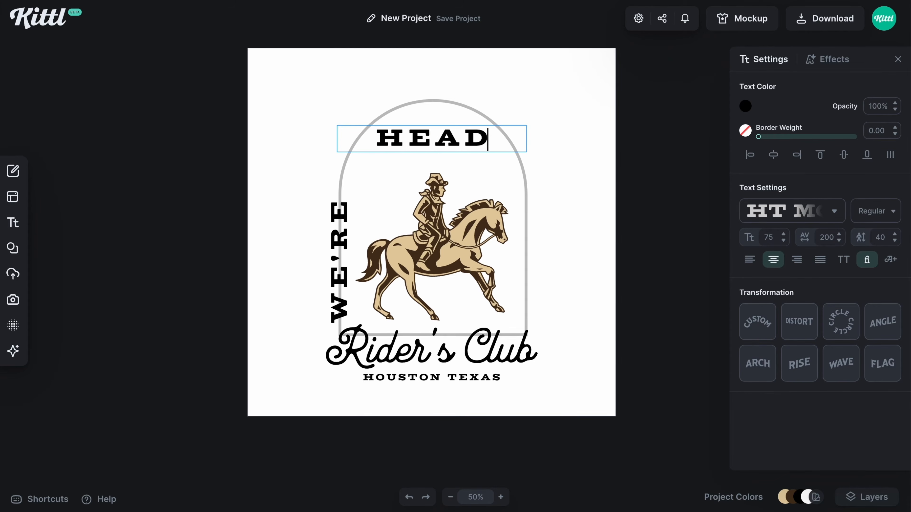
{"action": "key", "text": "Return"}
{"action": "type", "text": "OUT"}
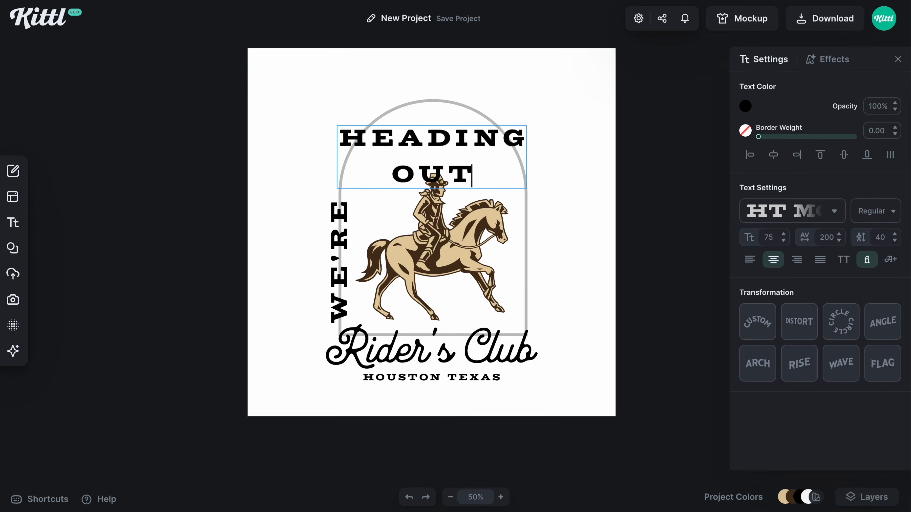
{"action": "key", "text": "Escape"}
{"action": "left_click_drag", "start_coordinate": [527, 154], "coordinate": [581, 156]}
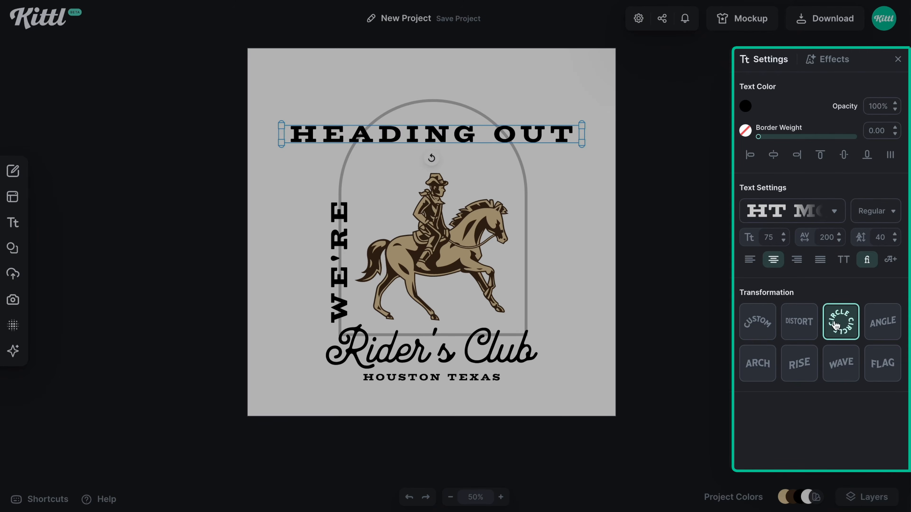
Apply the Circle transformation to HEADING OUT and adjust its size and position to follow the arch's curved top
{"action": "left_click", "coordinate": [843, 318]}
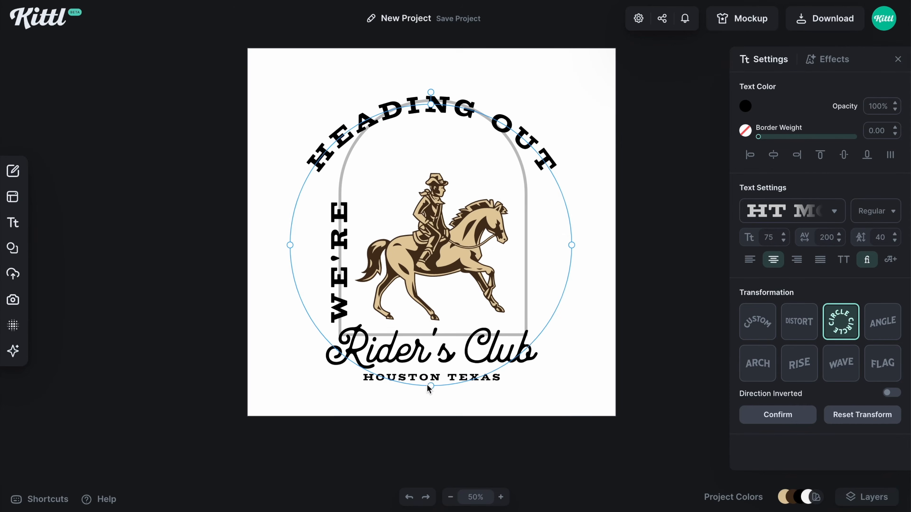
{"action": "left_click_drag", "start_coordinate": [430, 385], "coordinate": [433, 287]}
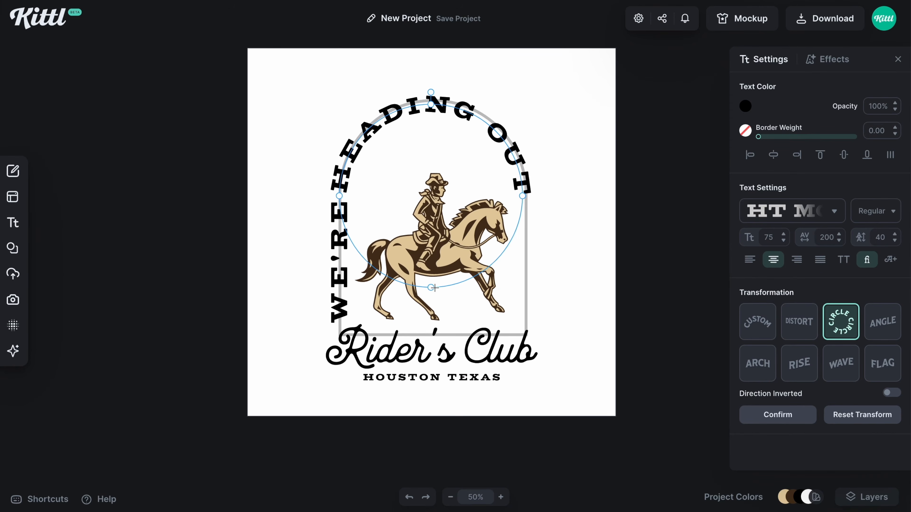
{"action": "left_click_drag", "start_coordinate": [453, 108], "coordinate": [456, 101]}
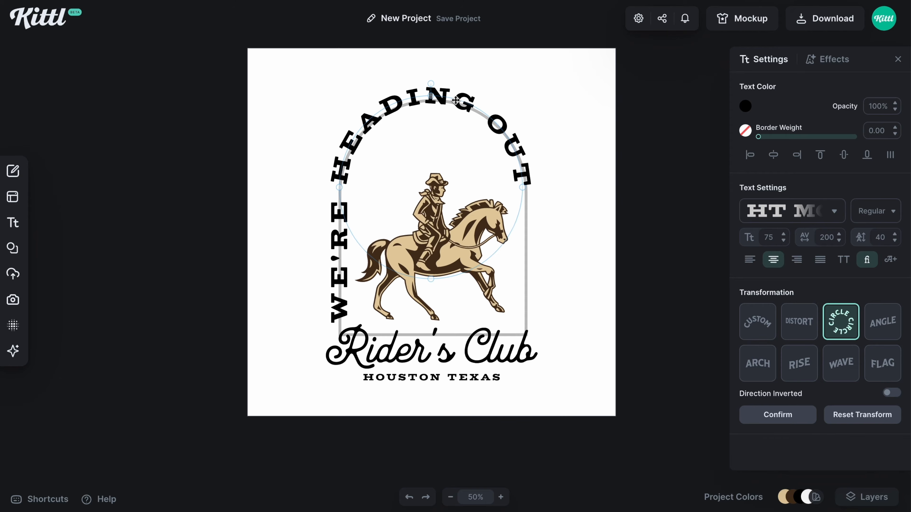
{"action": "left_click_drag", "start_coordinate": [431, 277], "coordinate": [434, 274]}
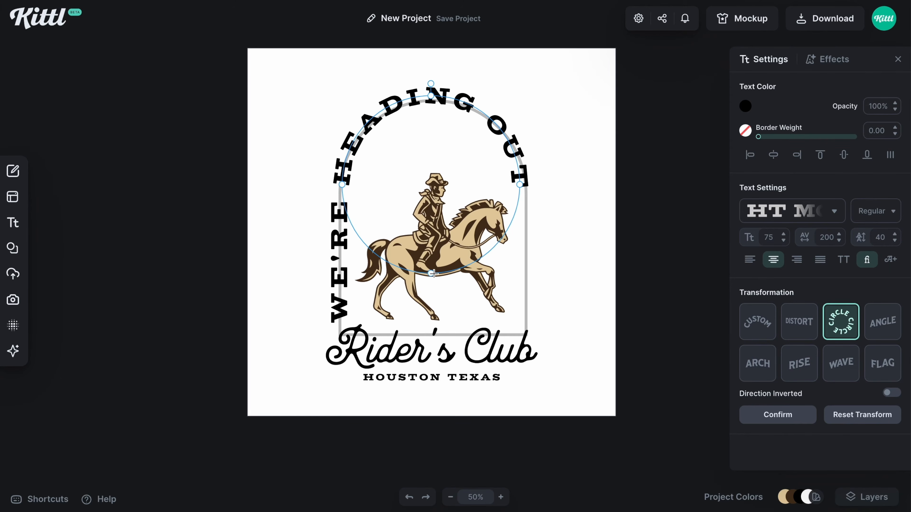
{"action": "left_click", "coordinate": [331, 222]}
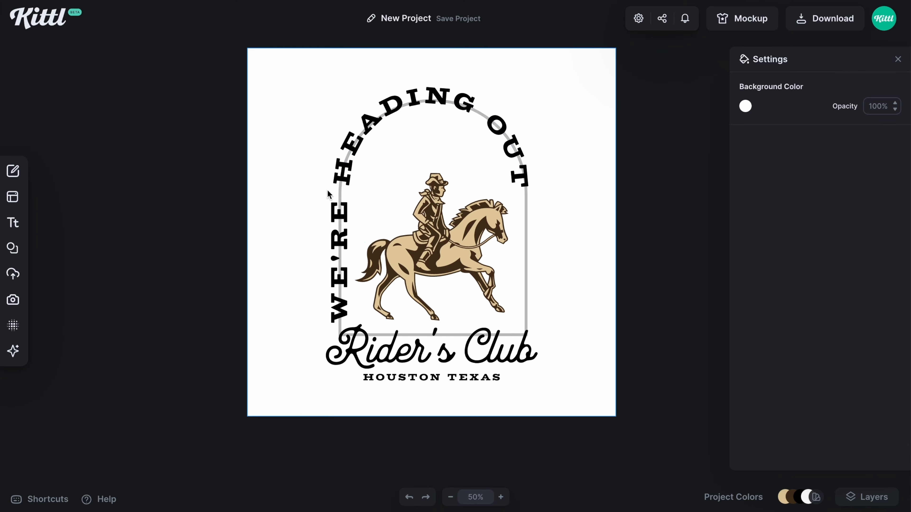
Duplicate WE'RE onto the arch's right side, reading vertically downward, and change the copy's text to "WEST"
{"action": "scroll", "coordinate": [557, 298], "scroll_direction": "down", "scroll_amount": 1}
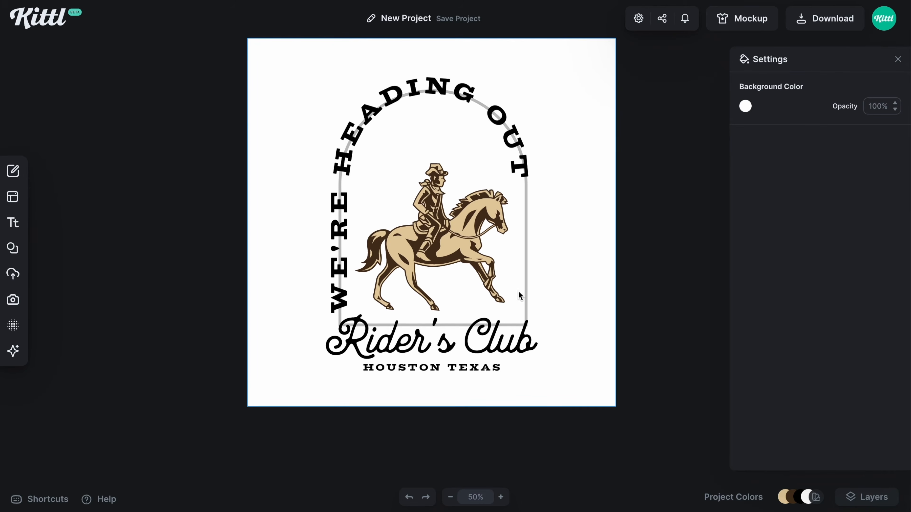
{"action": "left_click_drag", "start_coordinate": [344, 275], "coordinate": [491, 248]}
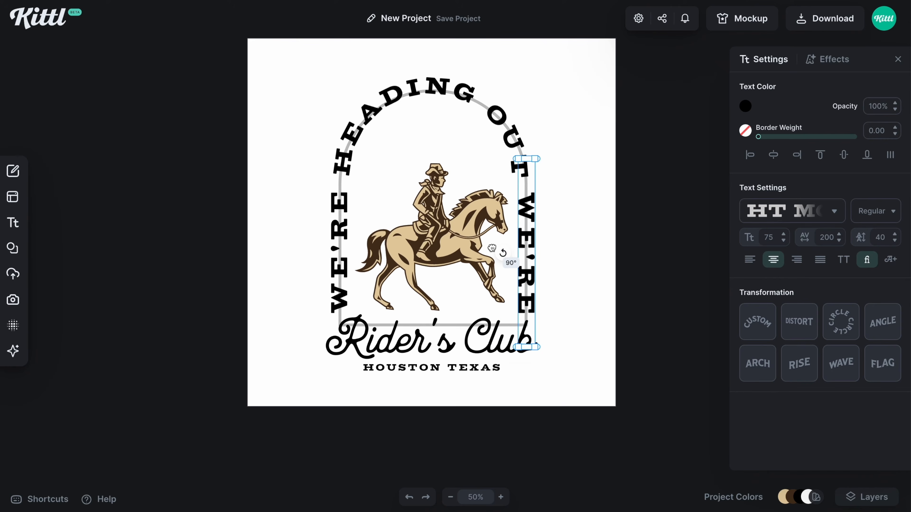
{"action": "double_click", "coordinate": [527, 217]}
{"action": "key", "text": "ctrl+a"}
{"action": "type", "text": "ES"}
{"action": "key", "text": "BackSpace"}
{"action": "type", "text": "E "}
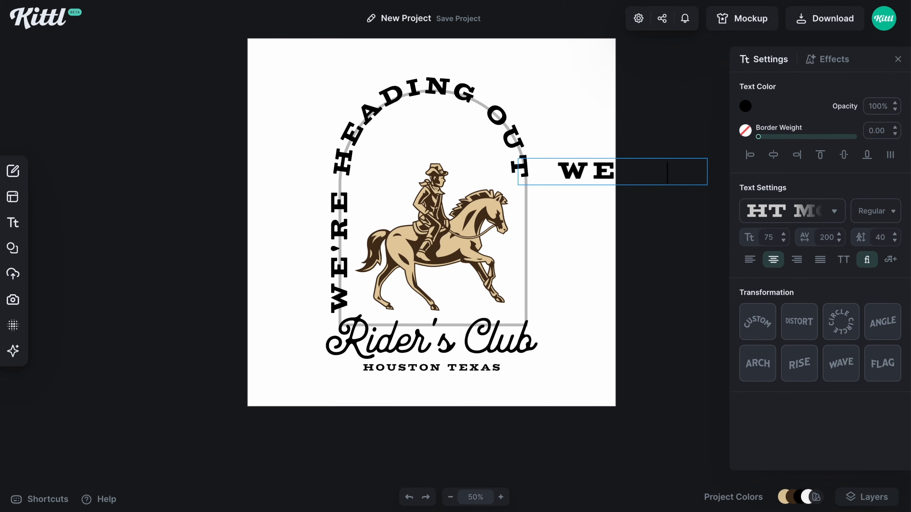
{"action": "type", "text": "ST"}
{"action": "key", "text": "Escape"}
{"action": "left_click", "coordinate": [570, 273]}
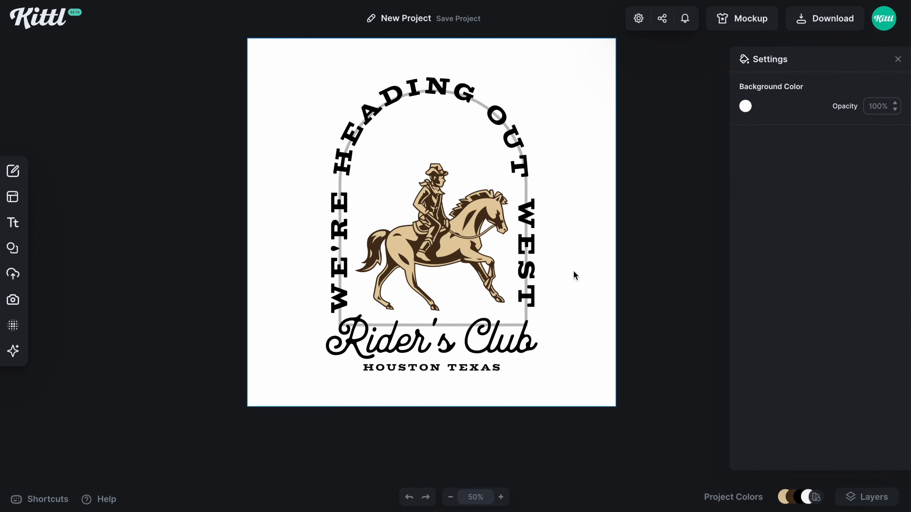
Rotate the circular HEADING OUT text slightly clockwise along the arch
{"action": "left_click", "coordinate": [498, 122]}
{"action": "left_click", "coordinate": [441, 61]}
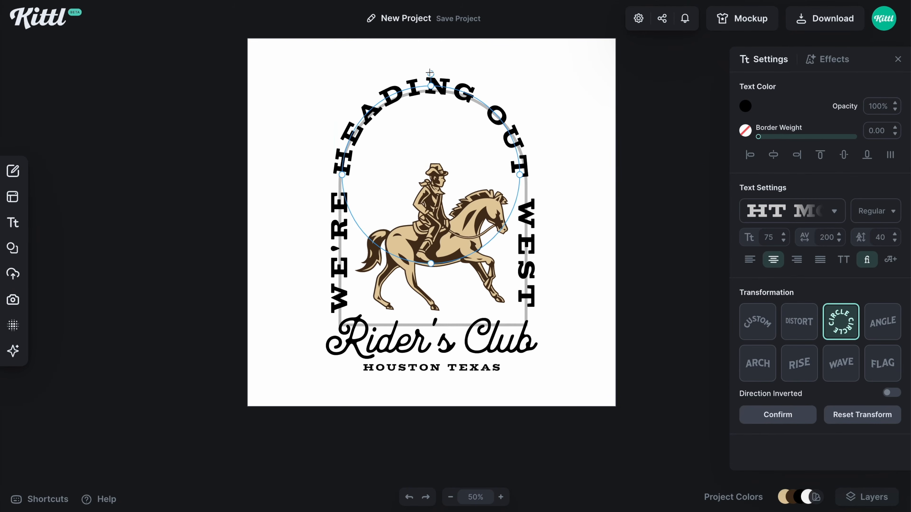
{"action": "left_click_drag", "start_coordinate": [431, 72], "coordinate": [433, 72]}
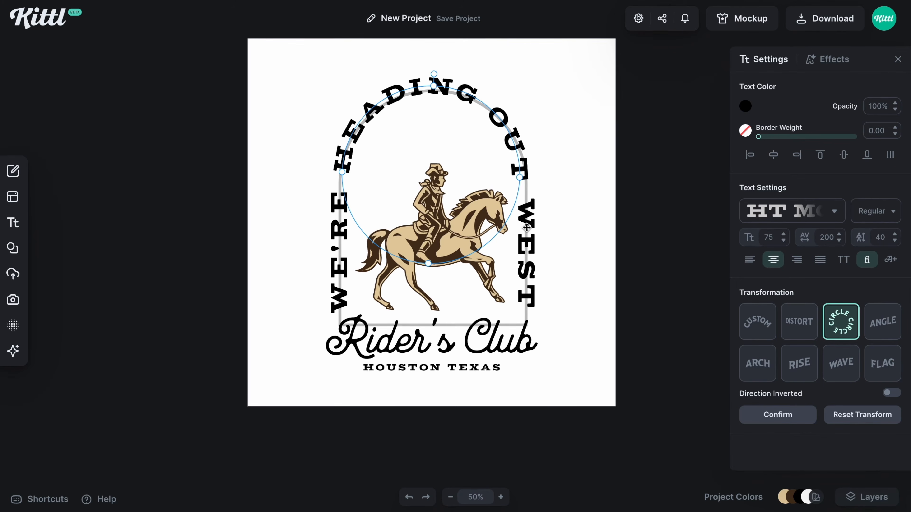
Nudge WEST slightly inward, then scale the cowboy illustration down a little and recenter it between the side words
{"action": "left_click_drag", "start_coordinate": [526, 227], "coordinate": [522, 227]}
{"action": "left_click", "coordinate": [472, 230]}
{"action": "left_click_drag", "start_coordinate": [508, 164], "coordinate": [503, 169]}
{"action": "left_click_drag", "start_coordinate": [472, 221], "coordinate": [470, 222]}
Delete the grey arch outline and fine-tune the placement of WE'RE and WEST around the rider
{"action": "left_click", "coordinate": [573, 278]}
{"action": "left_click", "coordinate": [341, 183]}
{"action": "left_click", "coordinate": [598, 216]}
{"action": "left_click", "coordinate": [523, 251]}
{"action": "left_click", "coordinate": [339, 251]}
{"action": "double_click", "coordinate": [435, 271]}
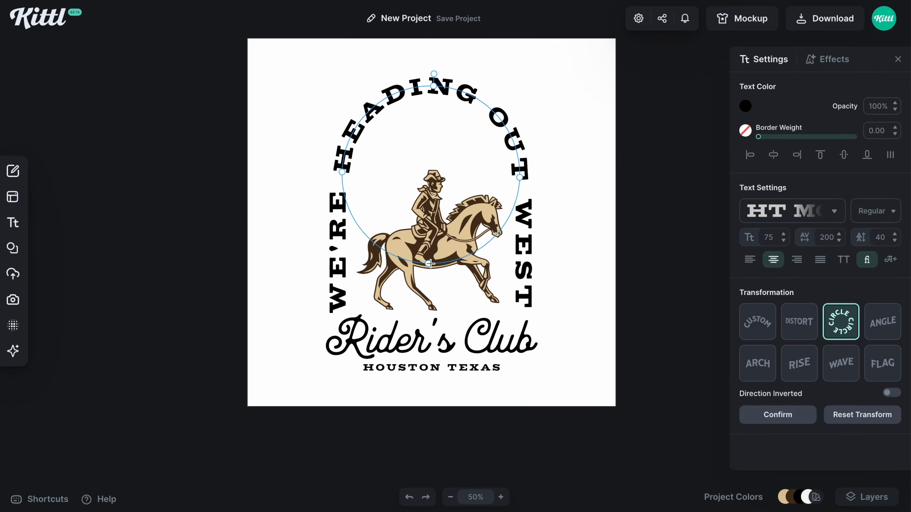
Set the artboard's background color to a medium blue, hex 7285bc
{"action": "left_click", "coordinate": [567, 292]}
{"action": "left_click", "coordinate": [745, 106]}
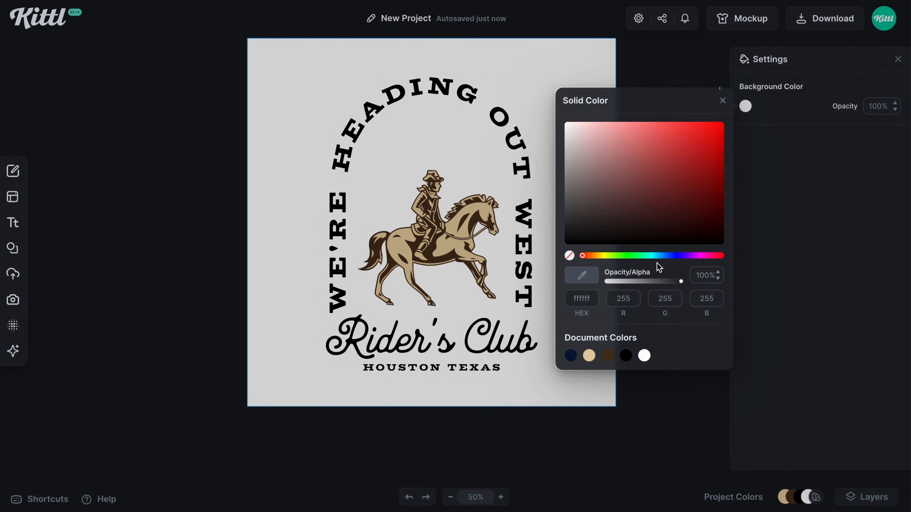
{"action": "left_click", "coordinate": [662, 256]}
{"action": "left_click", "coordinate": [657, 164]}
{"action": "left_click", "coordinate": [654, 157]}
{"action": "left_click", "coordinate": [669, 255]}
{"action": "left_click", "coordinate": [630, 168]}
{"action": "left_click_drag", "start_coordinate": [629, 170], "coordinate": [626, 154]}
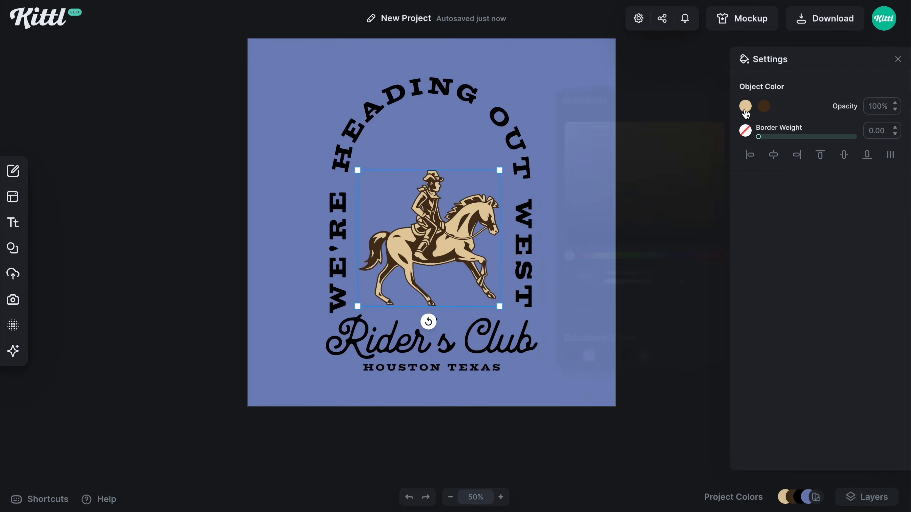
Recolor all the lettering and the rider's tan fill to a golden yellow
{"action": "left_click", "coordinate": [745, 108]}
{"action": "left_click_drag", "start_coordinate": [658, 130], "coordinate": [644, 124]}
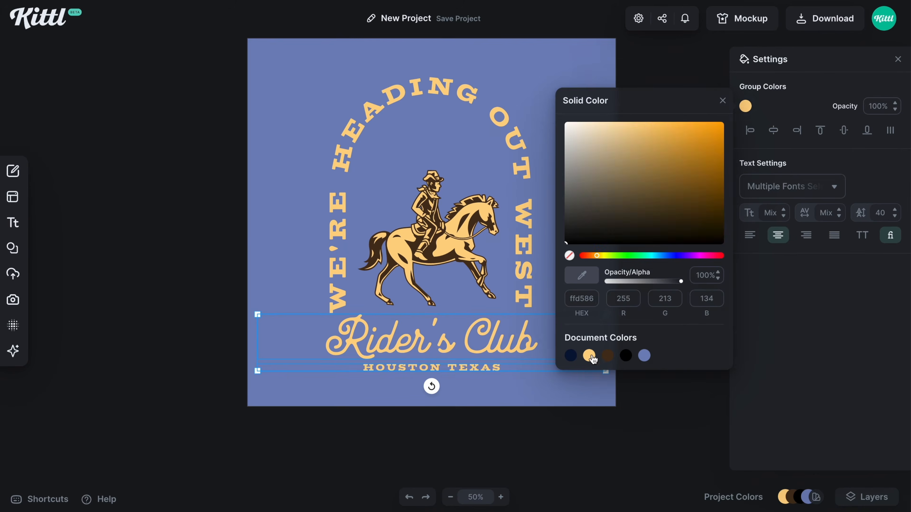
{"action": "left_click", "coordinate": [561, 316]}
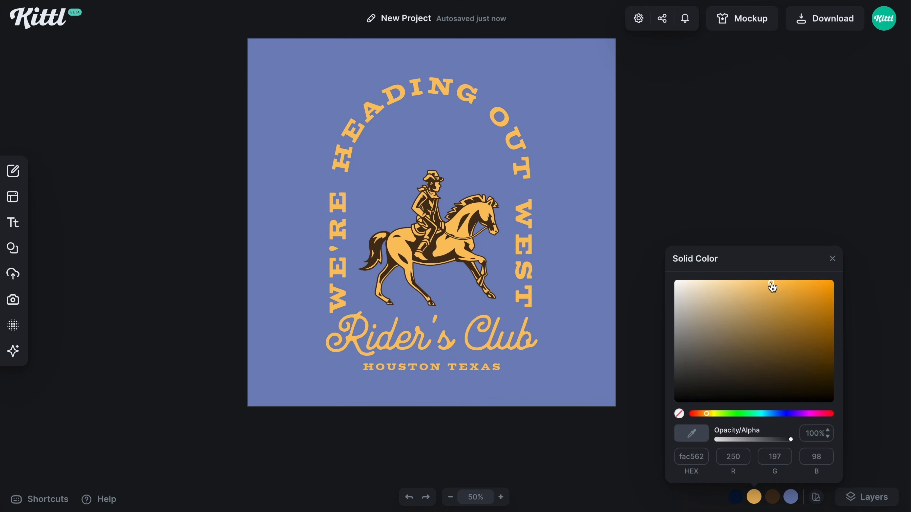
Paste the blue, orange and navy palette circles and place them in the artboard's upper-right corner
{"action": "key", "text": "ctrl+v"}
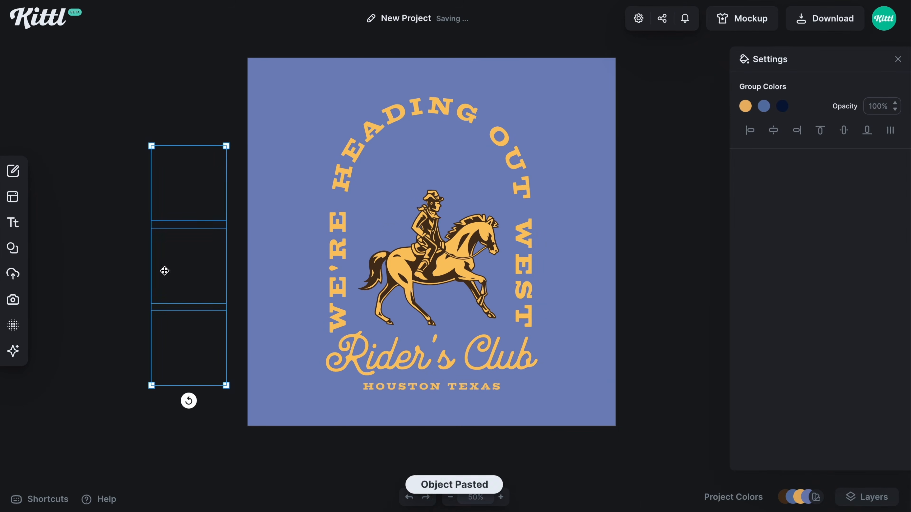
{"action": "left_click_drag", "start_coordinate": [162, 268], "coordinate": [598, 176]}
{"action": "left_click", "coordinate": [585, 91]}
{"action": "left_click", "coordinate": [604, 246]}
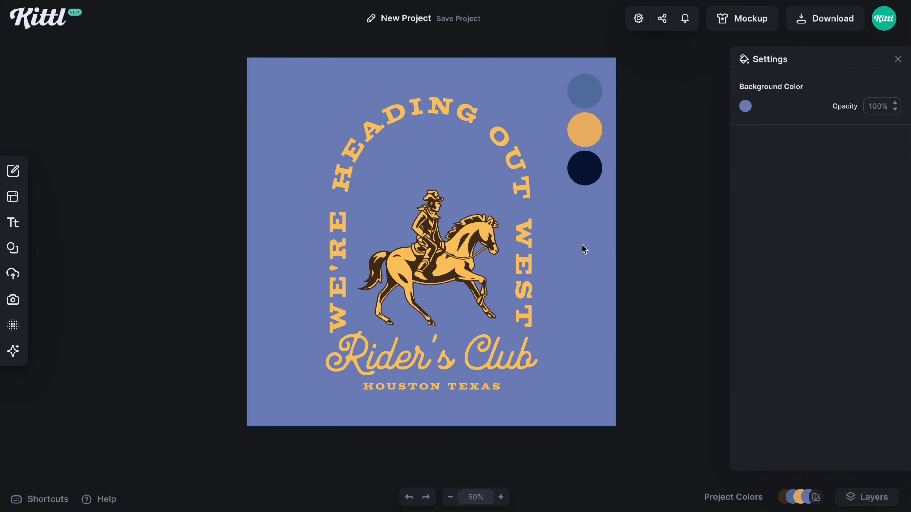
Set the background to the palette circle's muted blue and remove the palette circles from the artboard
{"action": "left_click", "coordinate": [744, 106]}
{"action": "left_click", "coordinate": [627, 357]}
{"action": "left_click_drag", "start_coordinate": [538, 68], "coordinate": [606, 195]}
{"action": "left_click_drag", "start_coordinate": [590, 141], "coordinate": [655, 141]}
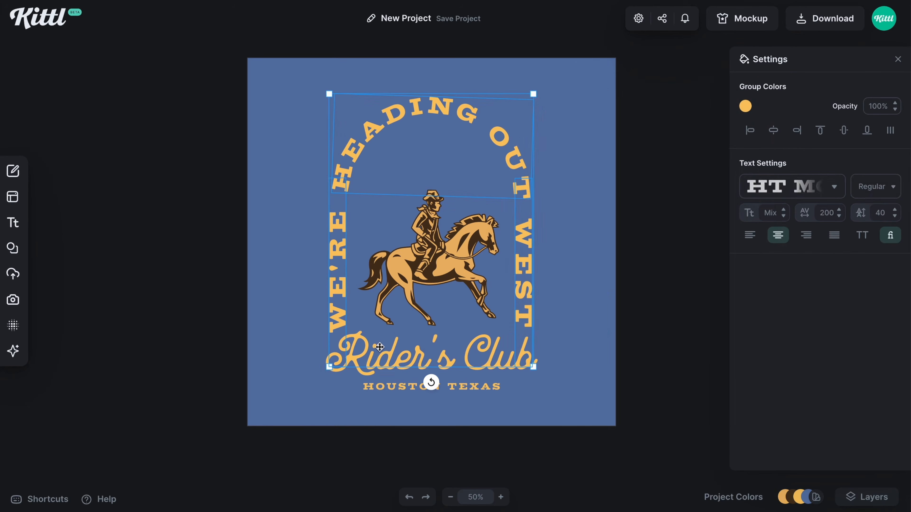
Recolor the yellow lettering and rider fill to the palette's muted orange, and the rider's brown areas to navy
{"action": "left_click", "coordinate": [745, 106]}
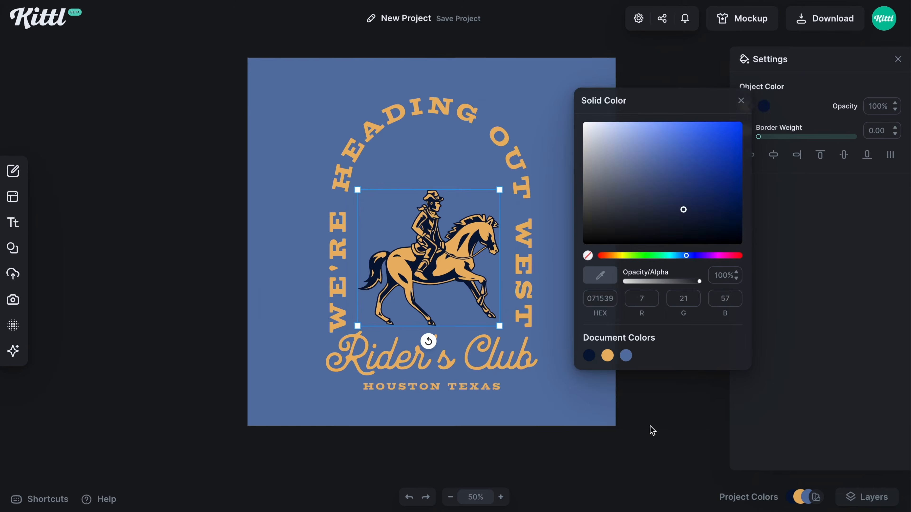
{"action": "left_click", "coordinate": [647, 398]}
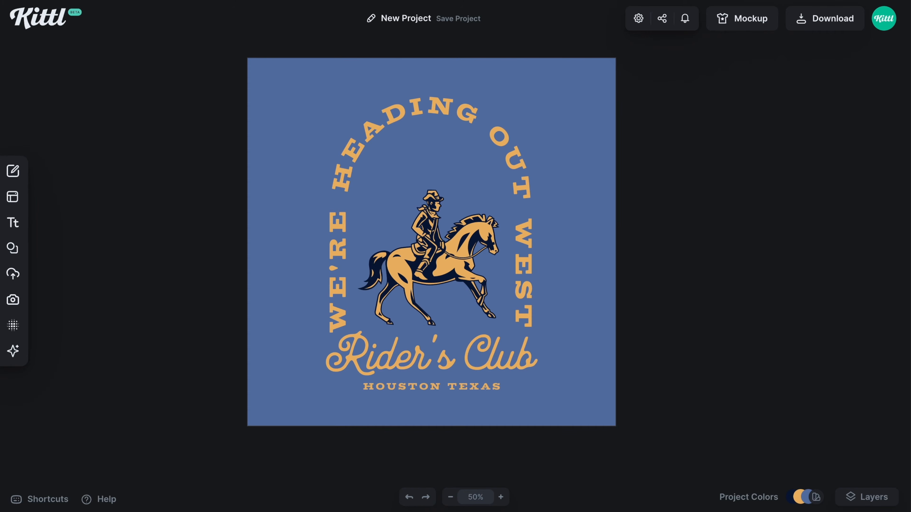
Search the illustrations library for clouds and add the thin-line cloud streaks to the artboard
{"action": "left_click", "coordinate": [13, 248]}
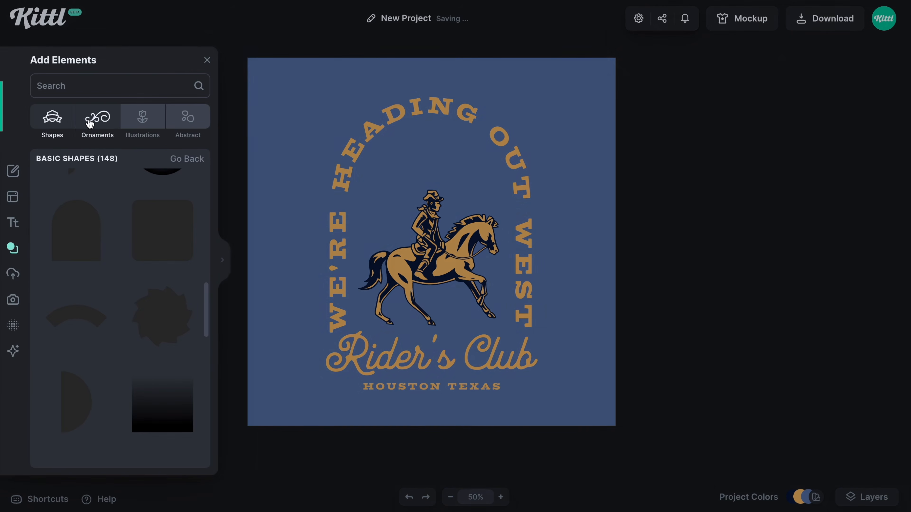
{"action": "left_click", "coordinate": [142, 117]}
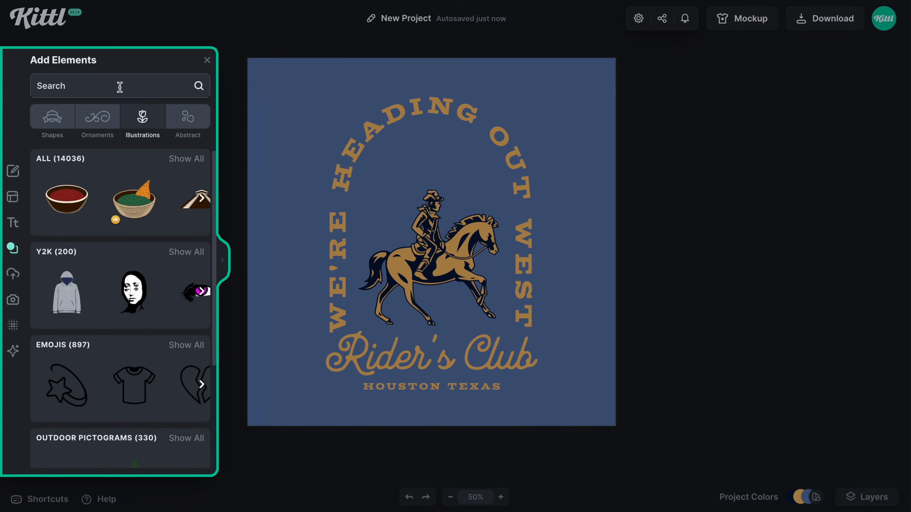
{"action": "left_click", "coordinate": [119, 86]}
{"action": "type", "text": "clouds"}
{"action": "key", "text": "Return"}
{"action": "scroll", "coordinate": [177, 246], "scroll_direction": "down", "scroll_amount": 7}
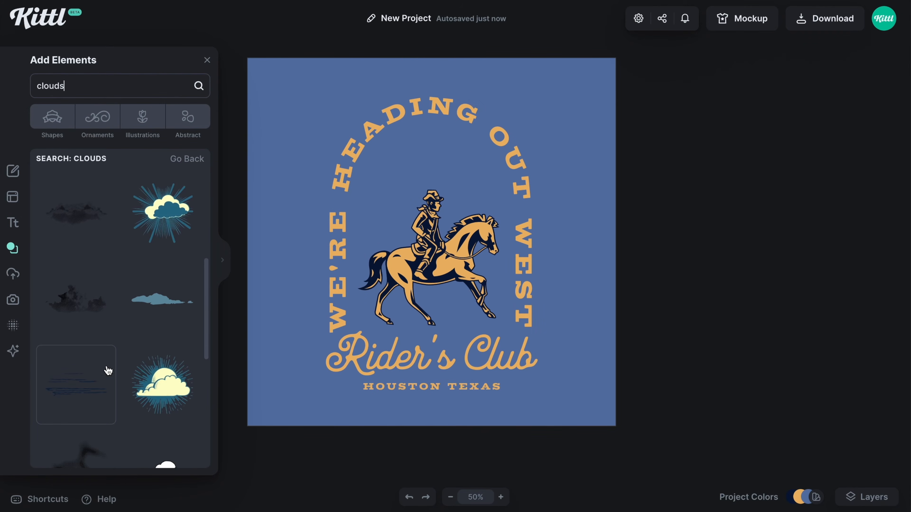
{"action": "left_click", "coordinate": [76, 391]}
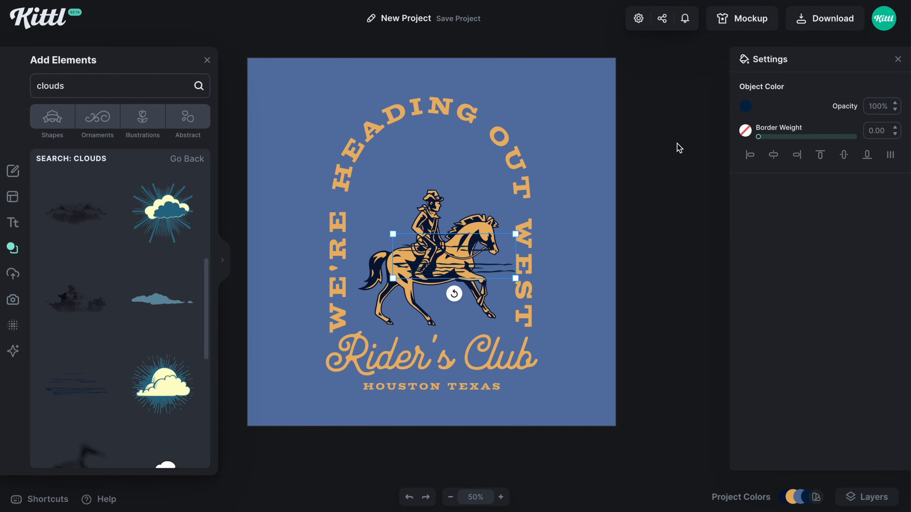
Recolor the cloud streaks to the document's navy, send them to the back and place them beneath the horse's legs
{"action": "left_click", "coordinate": [745, 107]}
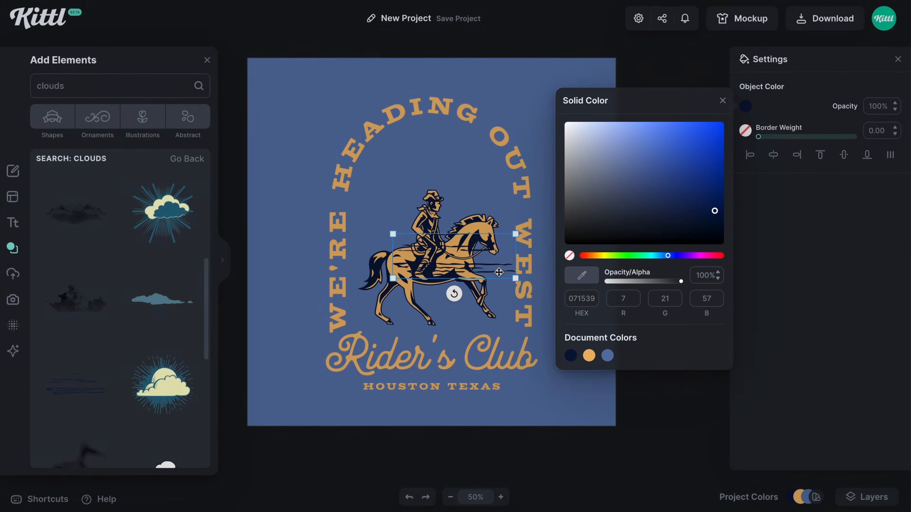
{"action": "left_click_drag", "start_coordinate": [498, 273], "coordinate": [506, 286]}
{"action": "right_click", "coordinate": [505, 286]}
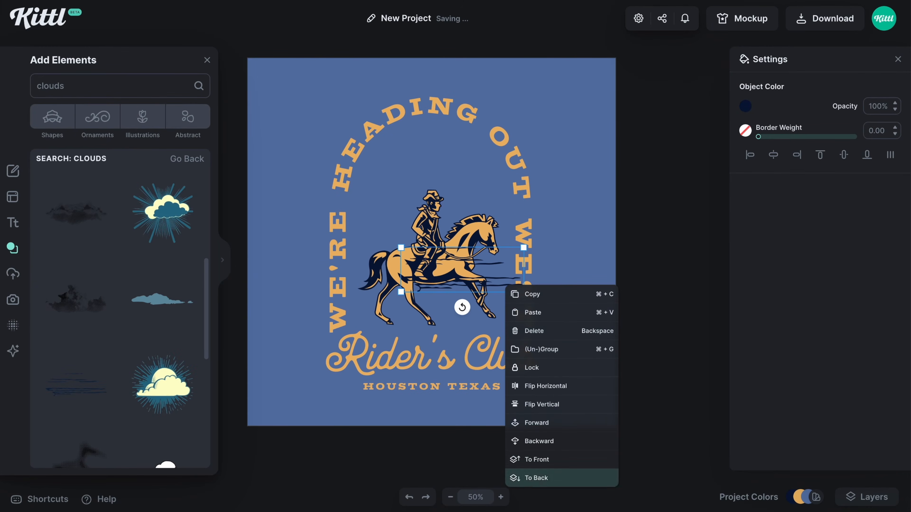
{"action": "left_click", "coordinate": [536, 477]}
{"action": "left_click_drag", "start_coordinate": [505, 278], "coordinate": [457, 319]}
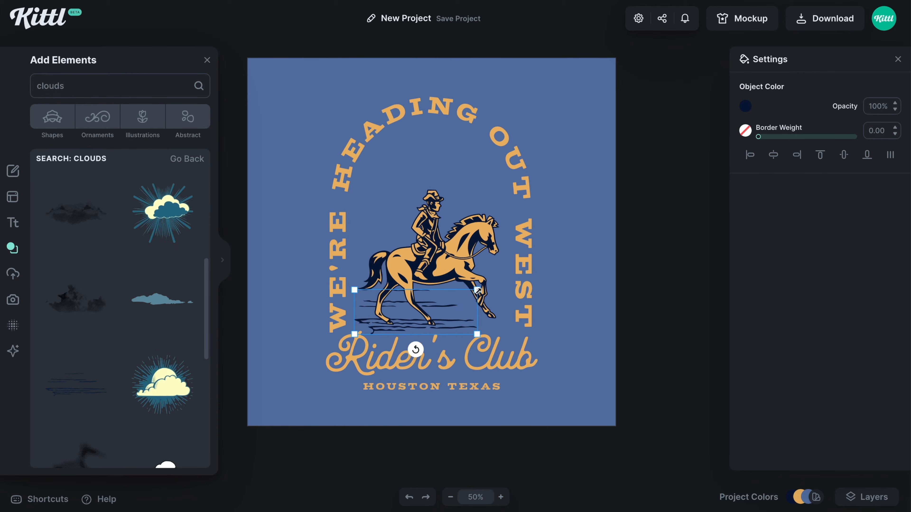
Widen and flatten the cloud streaks so they span the horse's hooves, and nudge them just above the Rider's Club lettering
{"action": "scroll", "coordinate": [478, 290], "scroll_direction": "up", "scroll_amount": 3}
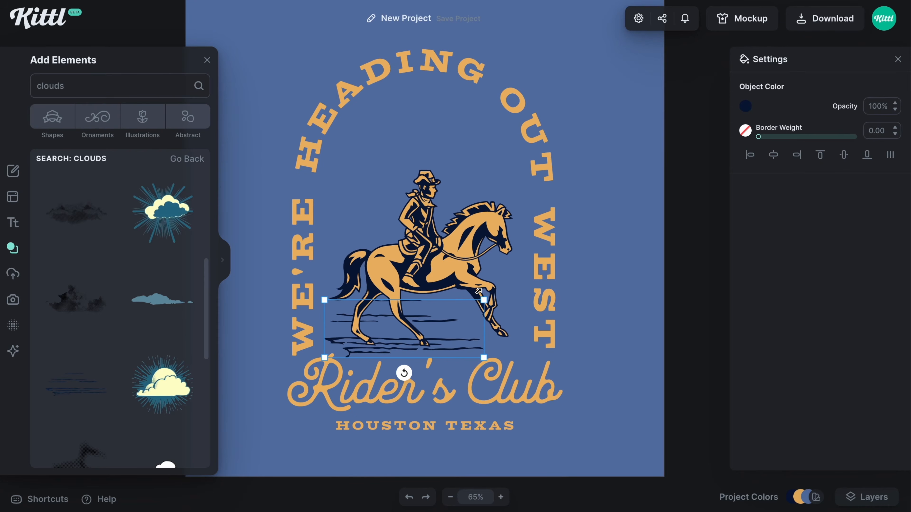
{"action": "left_click", "coordinate": [207, 60]}
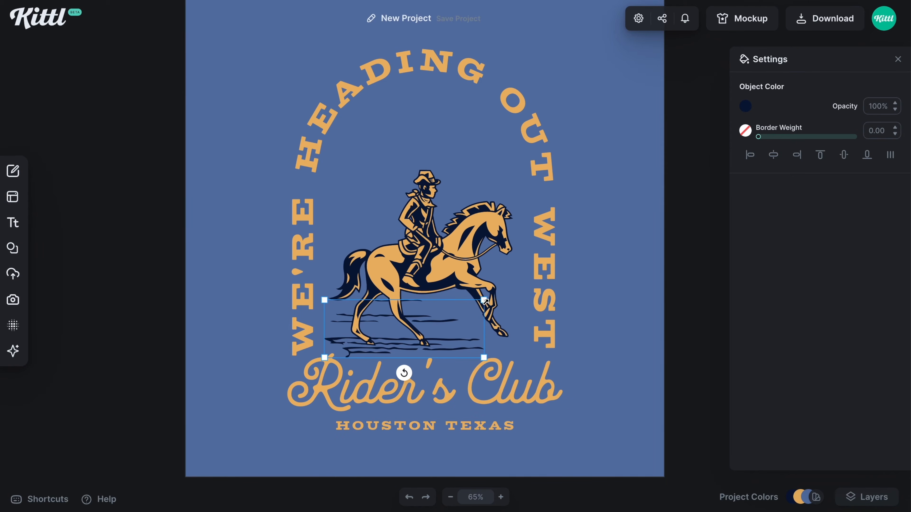
{"action": "left_click_drag", "start_coordinate": [484, 300], "coordinate": [512, 314]}
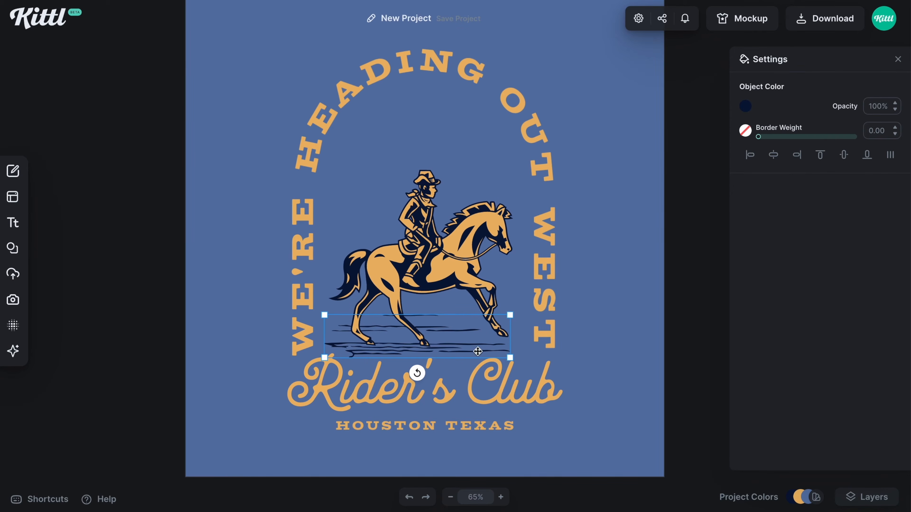
{"action": "key", "text": "Up"}
{"action": "key", "text": "Up"}
{"action": "key", "text": "Up"}
{"action": "key", "text": "Up"}
{"action": "key", "text": "Up"}
{"action": "key", "text": "Up"}
{"action": "key", "text": "Up"}
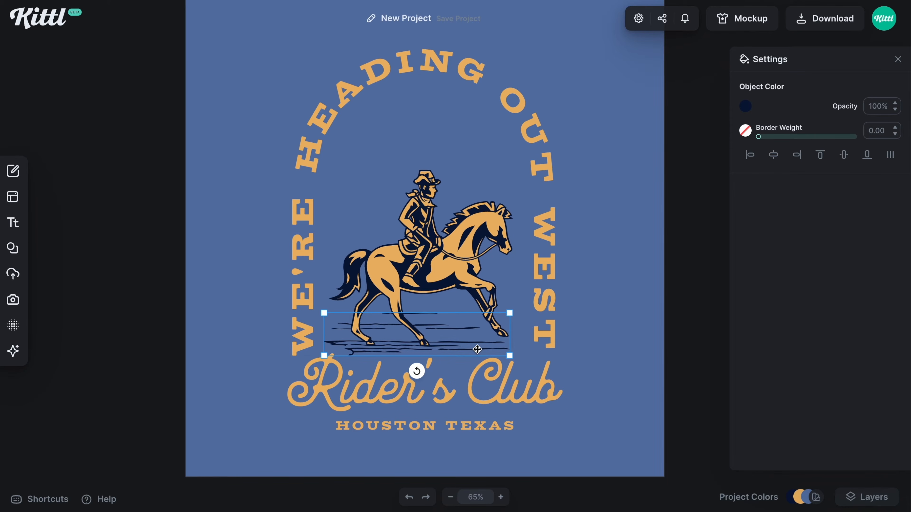
{"action": "left_click_drag", "start_coordinate": [514, 356], "coordinate": [519, 357]}
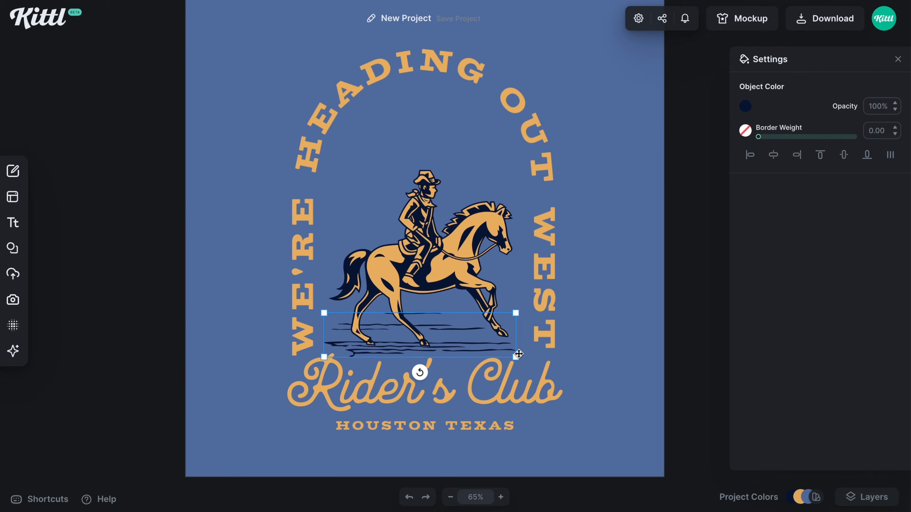
{"action": "left_click_drag", "start_coordinate": [477, 347], "coordinate": [471, 352]}
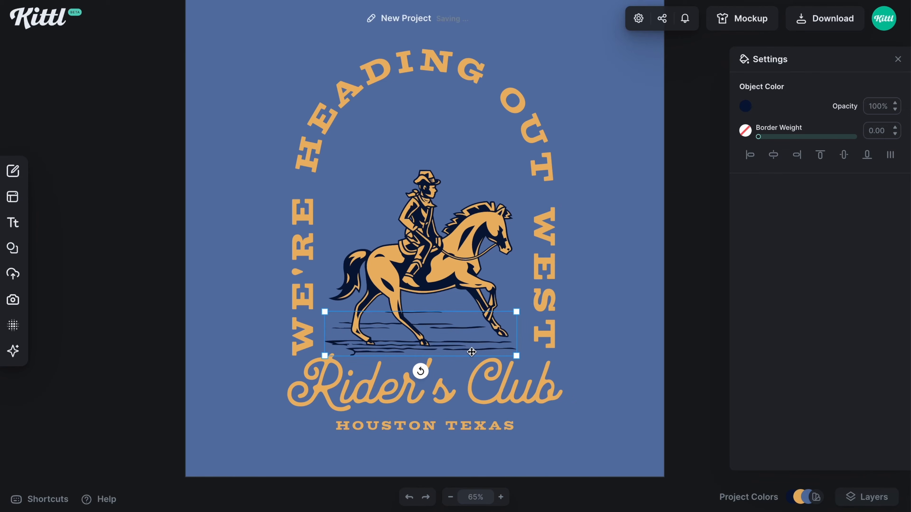
{"action": "key", "text": "Up"}
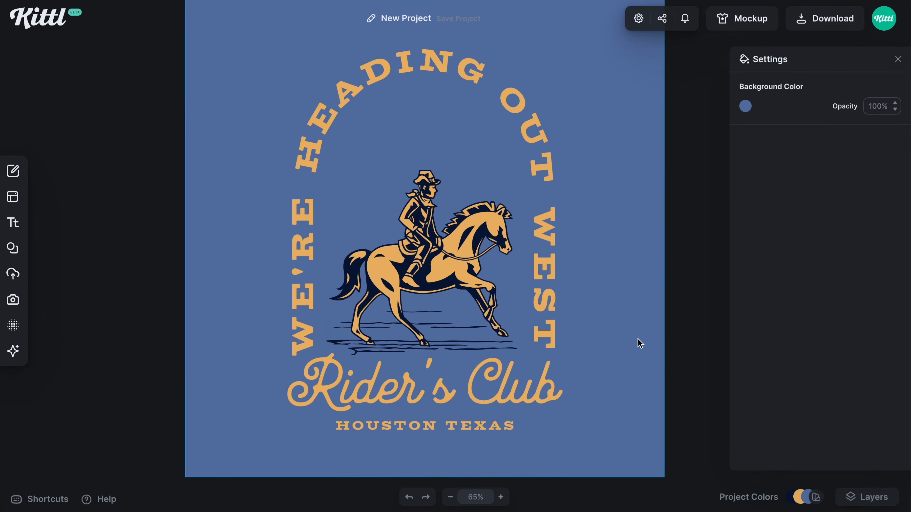
Duplicate the cloud streaks upward behind the horse's legs and body, then resize and flip the upper copy
{"action": "left_click_drag", "start_coordinate": [447, 347], "coordinate": [421, 257], "text": "alt"}
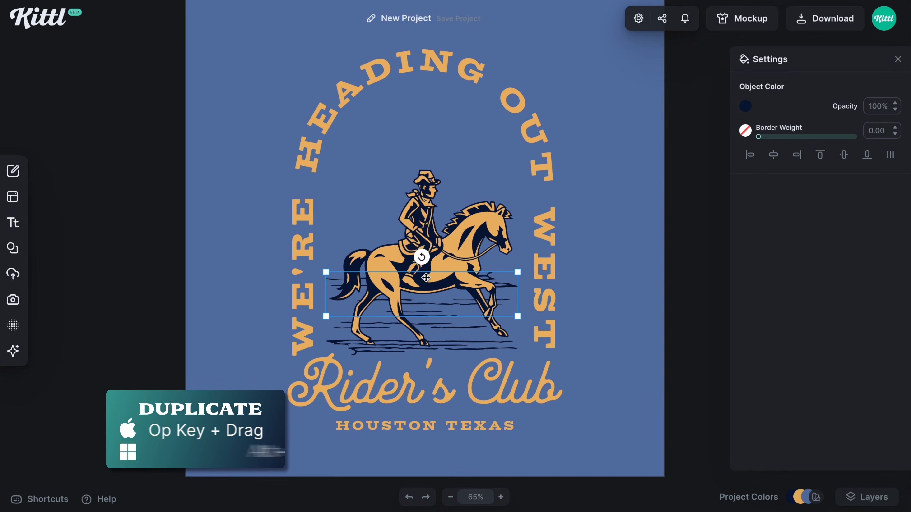
{"action": "left_click_drag", "start_coordinate": [469, 321], "coordinate": [361, 245]}
{"action": "left_click", "coordinate": [625, 309]}
{"action": "mouse_move", "coordinate": [517, 263]}
{"action": "left_mouse_down"}
{"action": "mouse_move", "coordinate": [528, 291]}
{"action": "mouse_move", "coordinate": [512, 278]}
{"action": "left_mouse_up"}
{"action": "left_click", "coordinate": [580, 276]}
{"action": "left_click", "coordinate": [495, 276]}
{"action": "right_click", "coordinate": [507, 263]}
{"action": "left_click", "coordinate": [528, 382]}
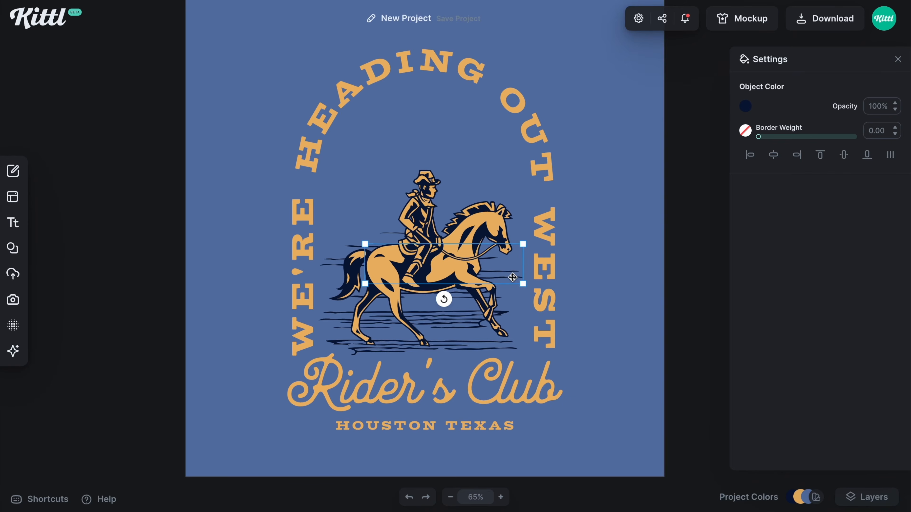
Rearrange the duplicated cloud streaks so they stagger out from behind the horse's tail, chest and legs
{"action": "left_click", "coordinate": [352, 245]}
{"action": "left_click_drag", "start_coordinate": [319, 232], "coordinate": [338, 237]}
{"action": "left_click_drag", "start_coordinate": [359, 242], "coordinate": [350, 248]}
{"action": "left_click_drag", "start_coordinate": [501, 276], "coordinate": [451, 280], "text": "alt"}
{"action": "left_click_drag", "start_coordinate": [474, 287], "coordinate": [438, 278]}
{"action": "left_click_drag", "start_coordinate": [329, 273], "coordinate": [342, 279]}
{"action": "left_click", "coordinate": [606, 334]}
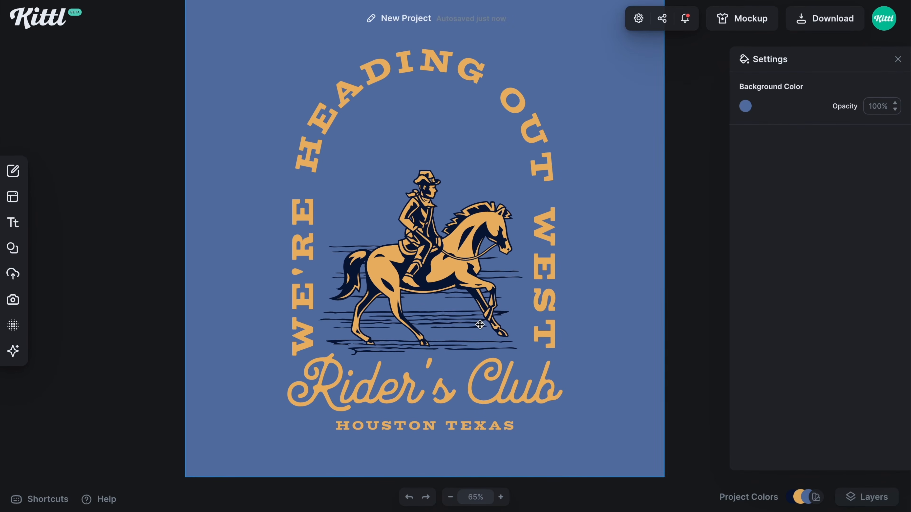
Search the elements library for grass and add the first slender green tuft
{"action": "left_click", "coordinate": [12, 248]}
{"action": "left_click", "coordinate": [90, 86]}
{"action": "type", "text": "grass"}
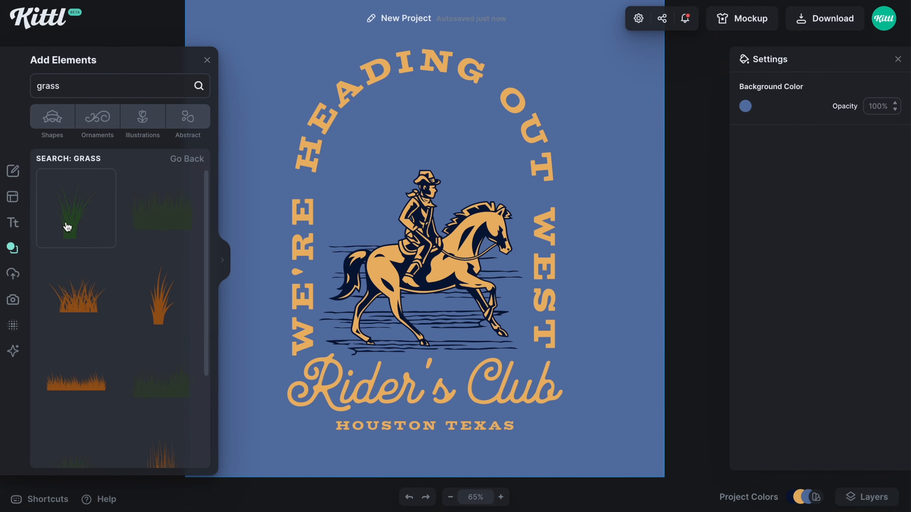
{"action": "left_click", "coordinate": [77, 232]}
Add the tall brown grass clump and the dense green grass tuft from the grass results
{"action": "scroll", "coordinate": [86, 301], "scroll_direction": "down", "scroll_amount": 1}
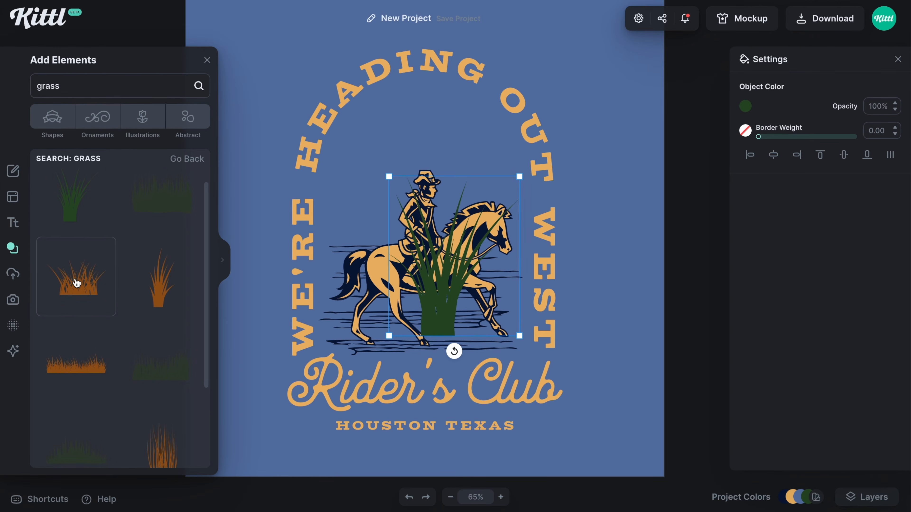
{"action": "scroll", "coordinate": [77, 282], "scroll_direction": "down", "scroll_amount": 2}
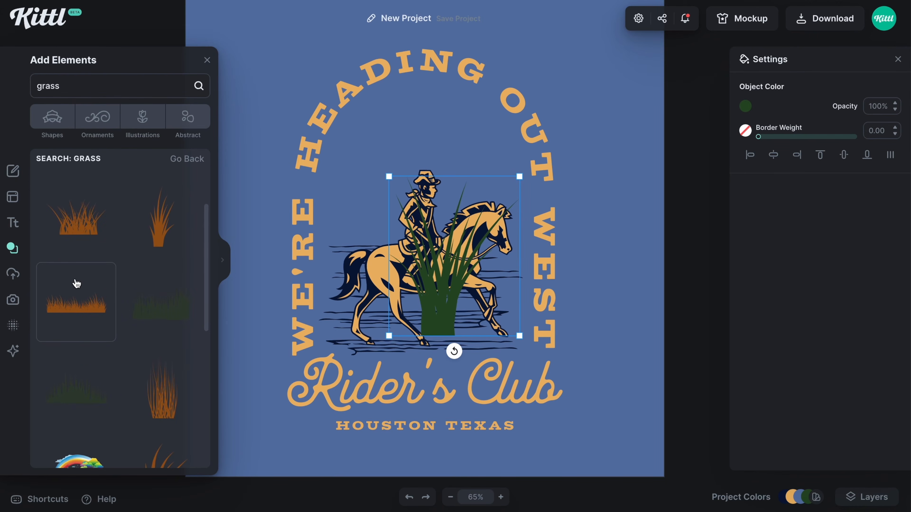
{"action": "left_click", "coordinate": [154, 412]}
{"action": "scroll", "coordinate": [102, 337], "scroll_direction": "down", "scroll_amount": 5}
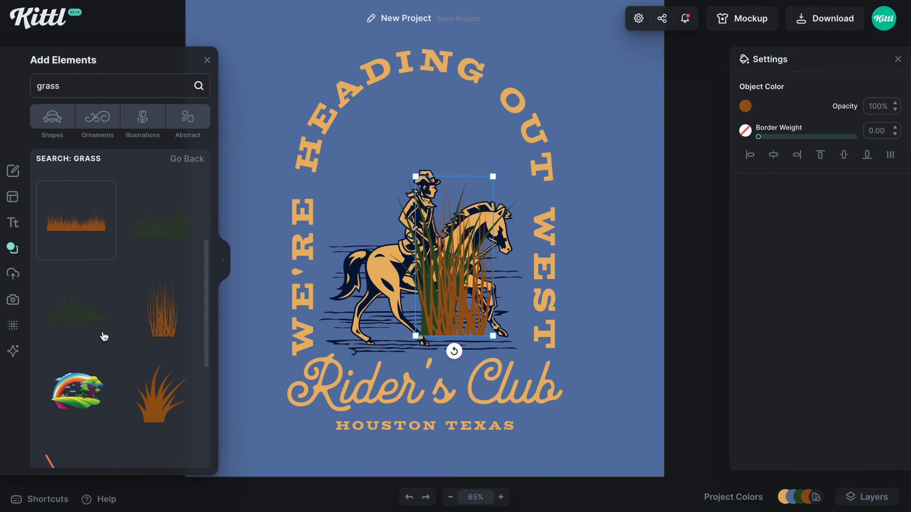
{"action": "scroll", "coordinate": [104, 337], "scroll_direction": "down", "scroll_amount": 2}
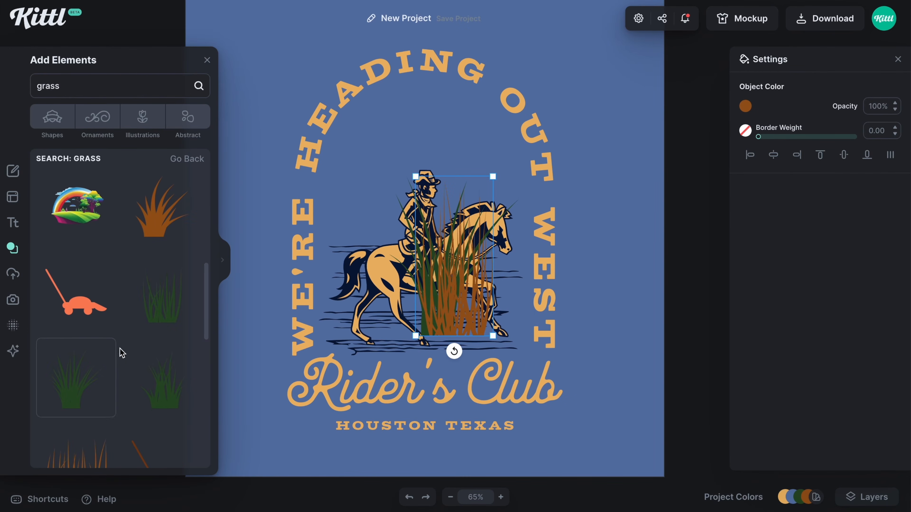
{"action": "scroll", "coordinate": [164, 391], "scroll_direction": "down", "scroll_amount": 2}
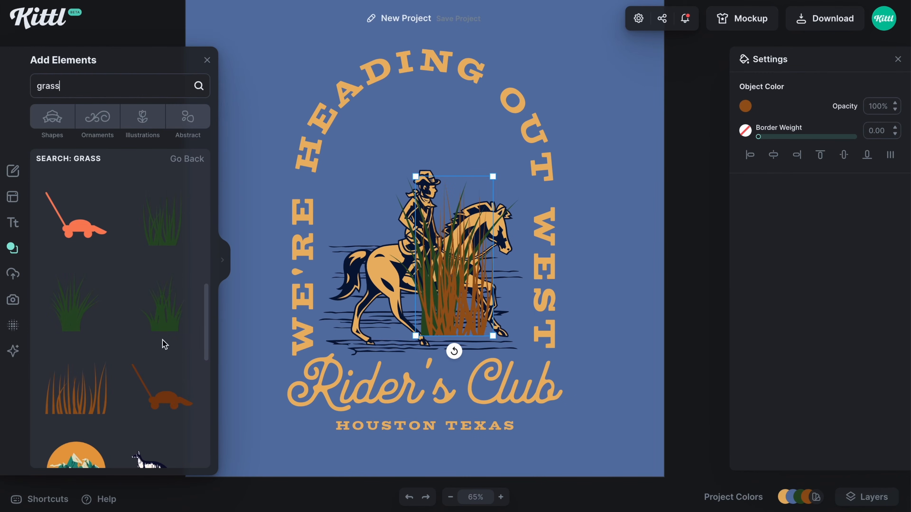
{"action": "left_click", "coordinate": [165, 320]}
{"action": "scroll", "coordinate": [136, 317], "scroll_direction": "up", "scroll_amount": 1}
{"action": "left_click", "coordinate": [207, 61]}
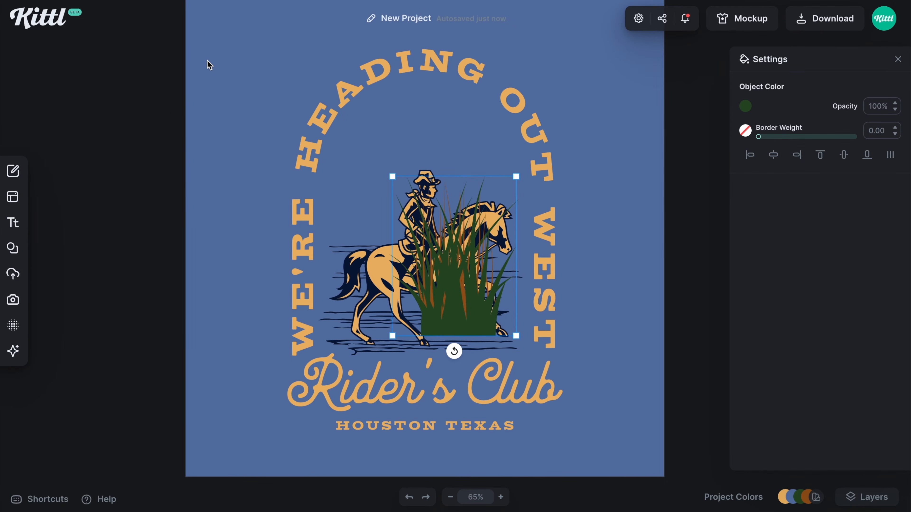
Move the larger grasses aside, then shrink the slender tuft, color it navy and place it under the horse's belly
{"action": "left_click_drag", "start_coordinate": [459, 308], "coordinate": [592, 313]}
{"action": "left_click_drag", "start_coordinate": [462, 305], "coordinate": [570, 314]}
{"action": "left_click_drag", "start_coordinate": [516, 177], "coordinate": [469, 289]}
{"action": "left_click", "coordinate": [746, 106]}
{"action": "key", "text": "super+plus"}
{"action": "scroll", "coordinate": [461, 304], "scroll_direction": "down", "scroll_amount": 2}
{"action": "left_click_drag", "start_coordinate": [451, 230], "coordinate": [444, 238]}
Shrink the dense green tuft, place it behind the horse's rear hoof and color it navy
{"action": "left_click", "coordinate": [603, 103]}
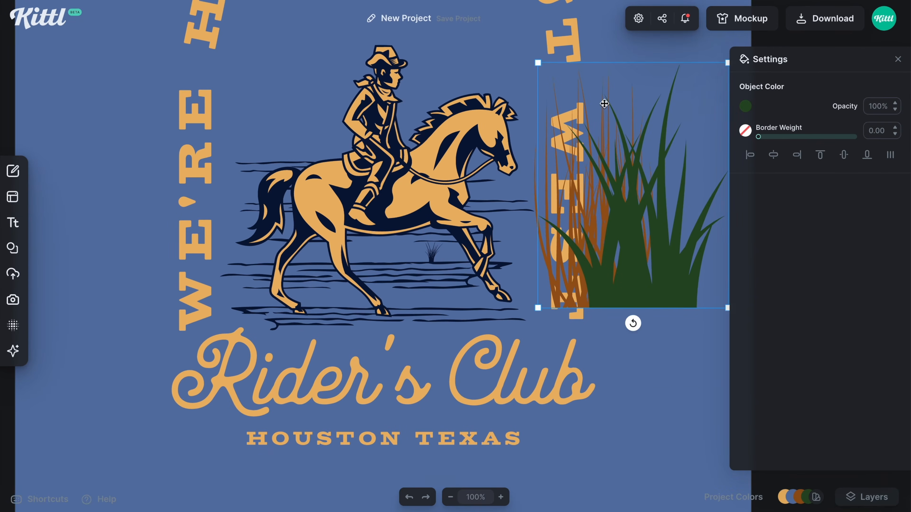
{"action": "left_click_drag", "start_coordinate": [538, 64], "coordinate": [617, 163]}
{"action": "left_click_drag", "start_coordinate": [634, 187], "coordinate": [248, 289]}
{"action": "left_click", "coordinate": [745, 106]}
{"action": "left_click", "coordinate": [248, 291]}
Shrink the tall brown grass clump, place it near the horse's hind legs and color it navy
{"action": "left_click", "coordinate": [632, 273]}
{"action": "left_click_drag", "start_coordinate": [654, 308], "coordinate": [293, 282]}
{"action": "left_click", "coordinate": [745, 107]}
{"action": "left_click", "coordinate": [571, 355]}
{"action": "key", "text": "super+plus"}
{"action": "left_click", "coordinate": [623, 362]}
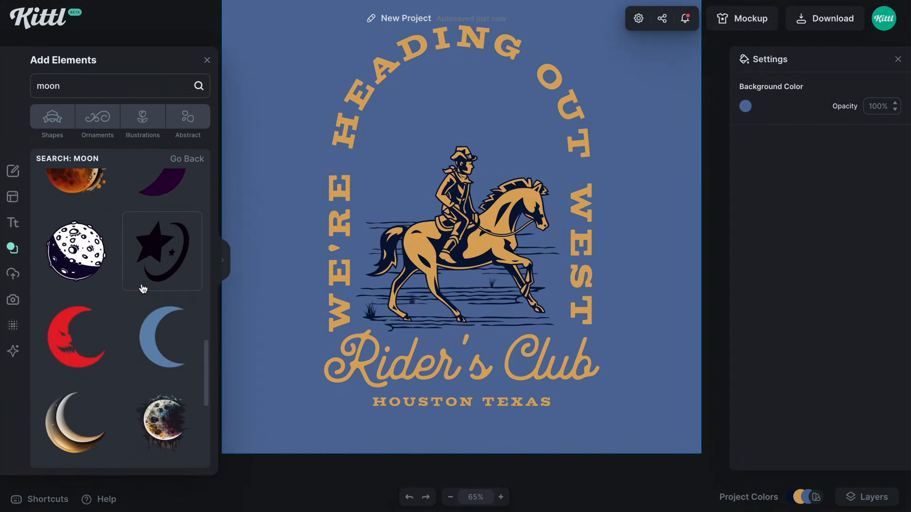
Browse the moon elements, then search for sun and add the pale yellow disc made of rough horizontal strokes
{"action": "scroll", "coordinate": [143, 291], "scroll_direction": "down", "scroll_amount": 10}
{"action": "scroll", "coordinate": [99, 309], "scroll_direction": "down", "scroll_amount": 5}
{"action": "key", "text": "ctrl+a"}
{"action": "type", "text": "sun"}
{"action": "scroll", "coordinate": [119, 279], "scroll_direction": "down", "scroll_amount": 5}
{"action": "scroll", "coordinate": [120, 280], "scroll_direction": "down", "scroll_amount": 15}
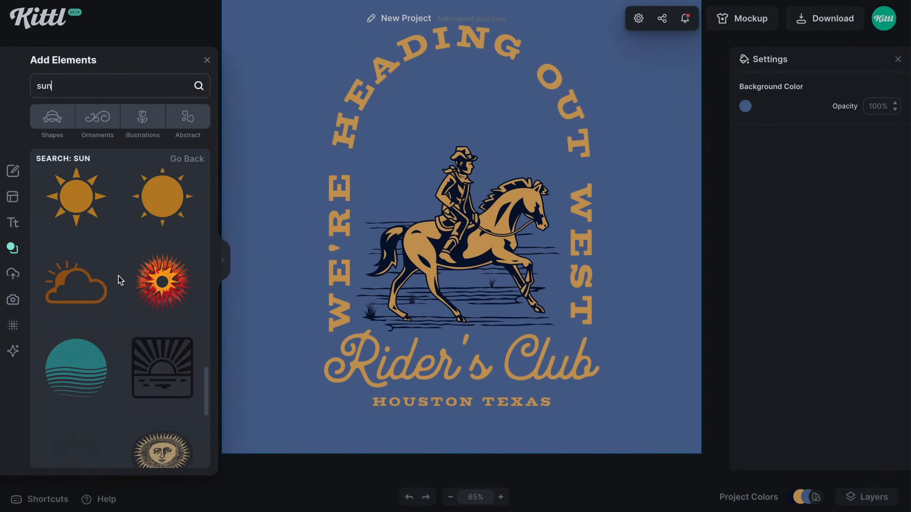
{"action": "scroll", "coordinate": [120, 280], "scroll_direction": "down", "scroll_amount": 15}
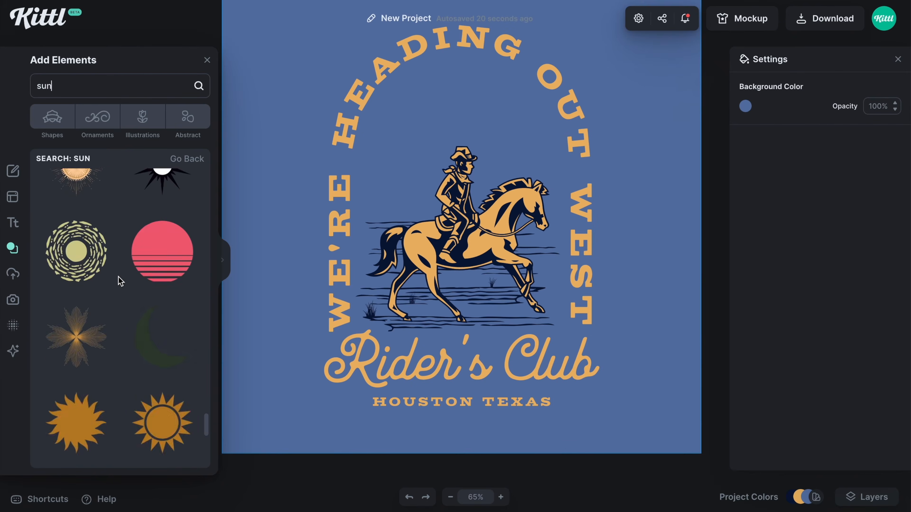
{"action": "left_click", "coordinate": [83, 369]}
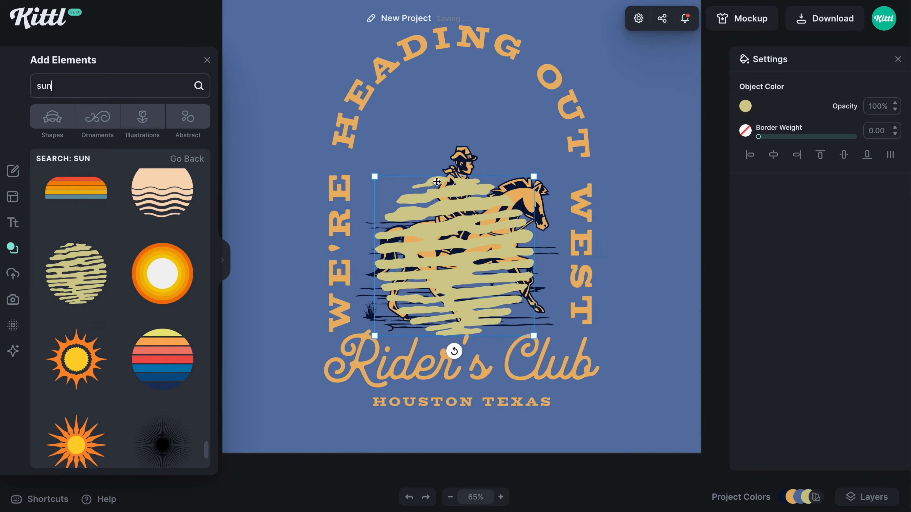
Recolor the rough-stroke sun to the document's orange, shrink it and place it inside the arch above the horse's head
{"action": "left_click", "coordinate": [744, 106]}
{"action": "left_click", "coordinate": [587, 360]}
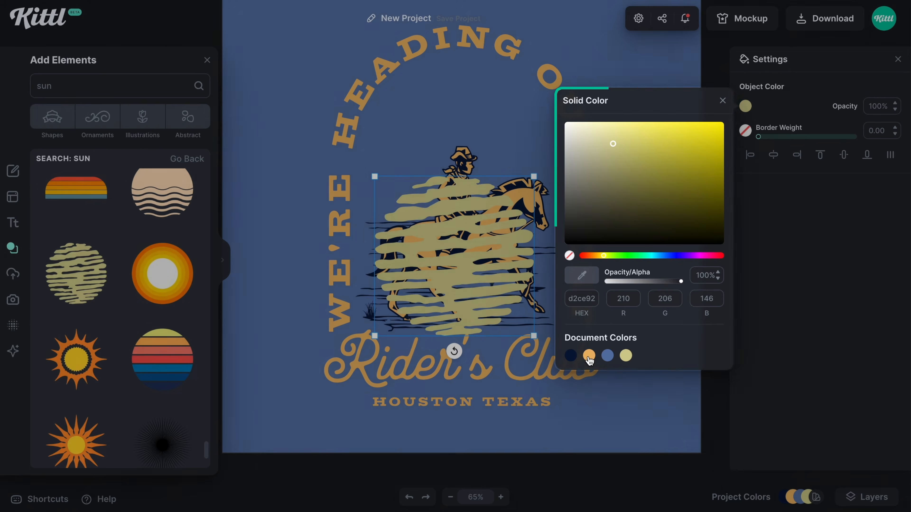
{"action": "left_click", "coordinate": [501, 245]}
{"action": "left_click_drag", "start_coordinate": [501, 245], "coordinate": [540, 82]}
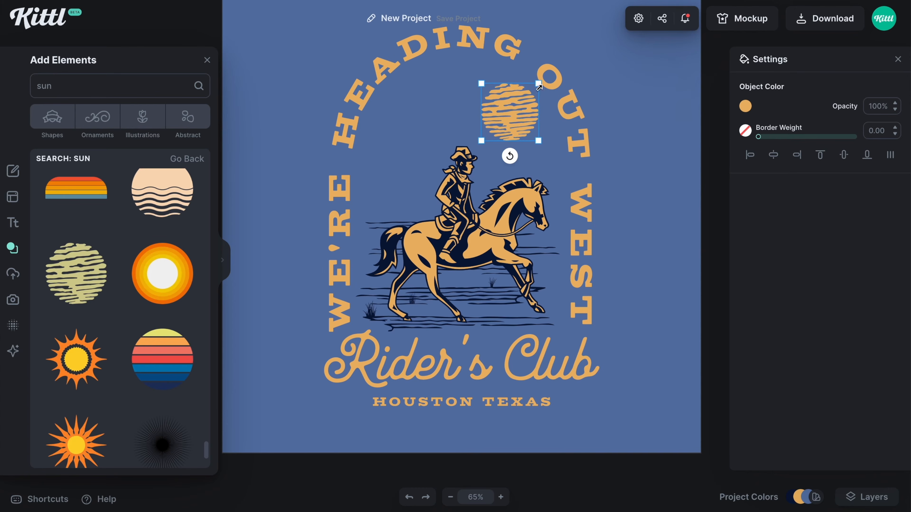
{"action": "left_click_drag", "start_coordinate": [519, 129], "coordinate": [516, 129]}
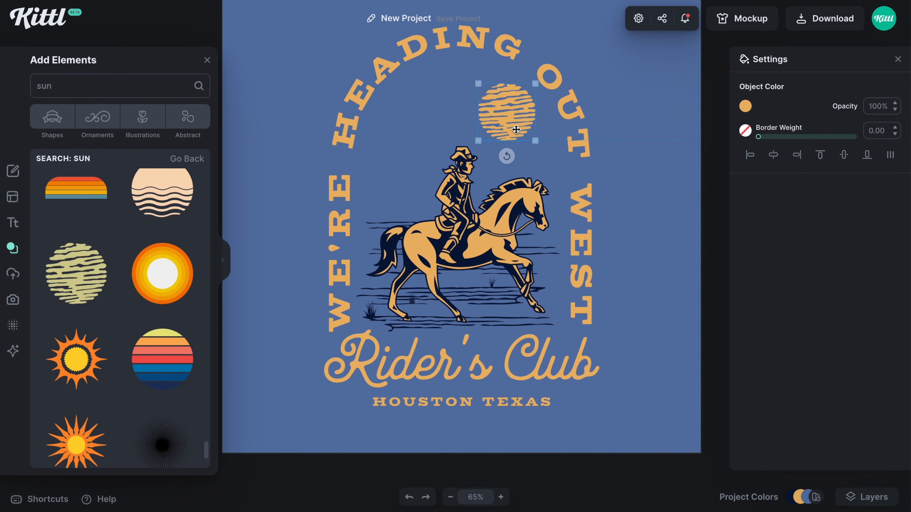
{"action": "left_click", "coordinate": [652, 147]}
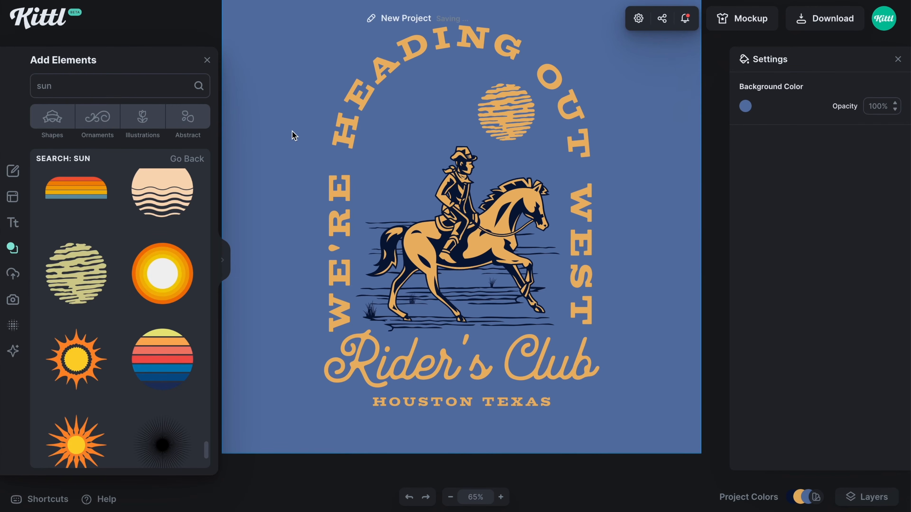
{"action": "left_click_drag", "start_coordinate": [295, 133], "coordinate": [294, 155]}
{"action": "key", "text": "ctrl+minus"}
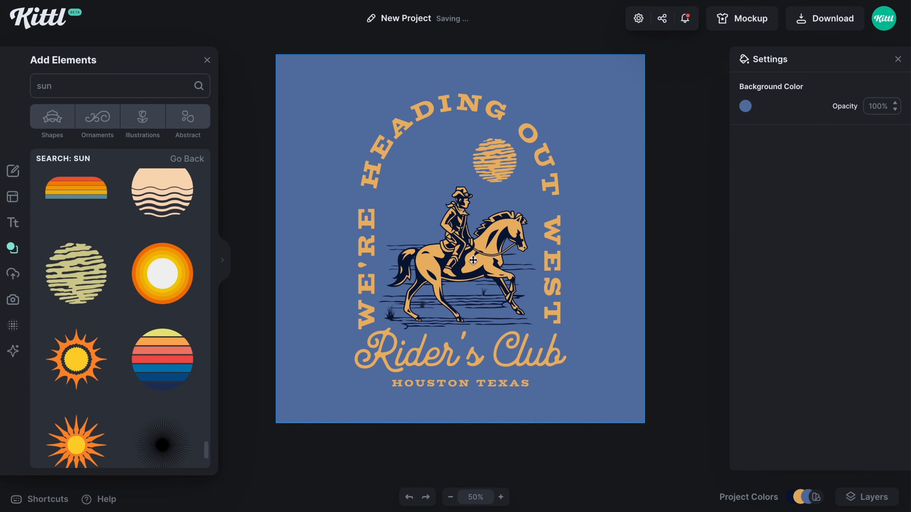
{"action": "left_click_drag", "start_coordinate": [404, 152], "coordinate": [425, 177]}
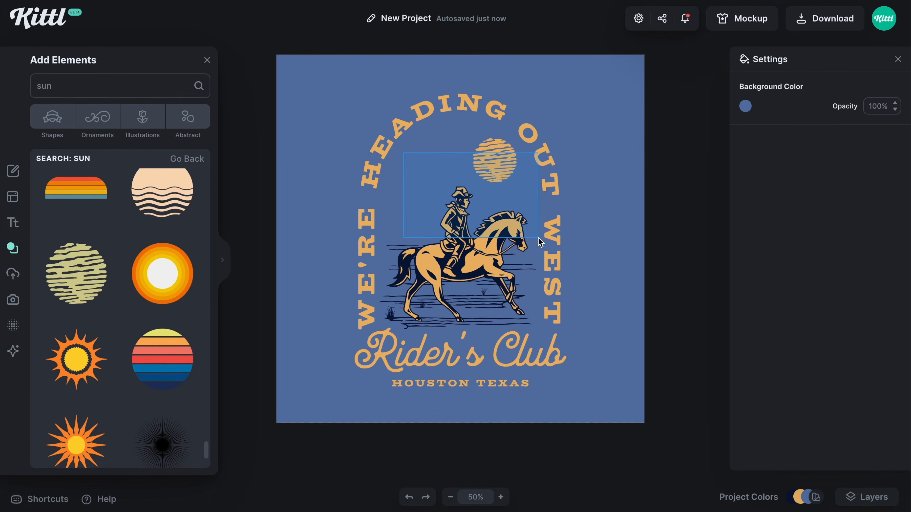
{"action": "left_click_drag", "start_coordinate": [454, 191], "coordinate": [455, 191]}
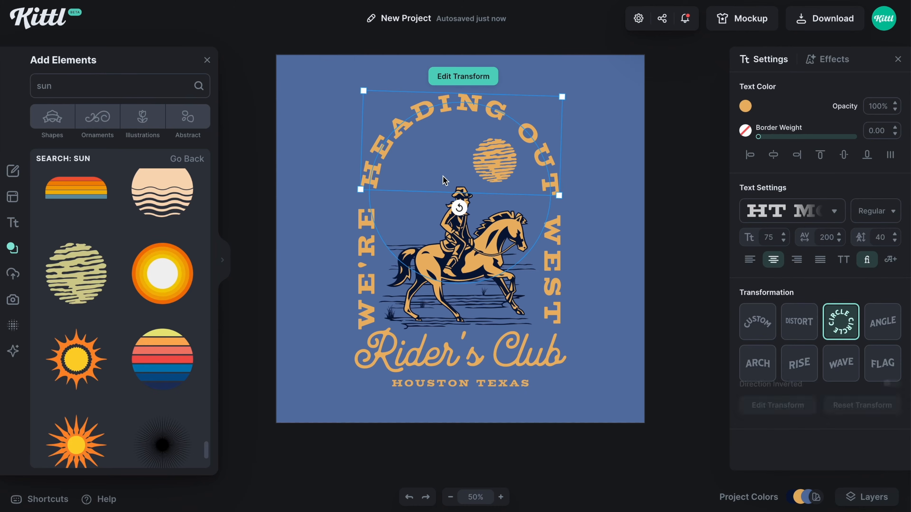
{"action": "left_click", "coordinate": [624, 174]}
Clear the sun search and add three dark brush strokes from the abstract Stains and Brushstrokes collection
{"action": "double_click", "coordinate": [177, 85]}
{"action": "key", "text": "BackSpace"}
{"action": "left_click", "coordinate": [185, 117]}
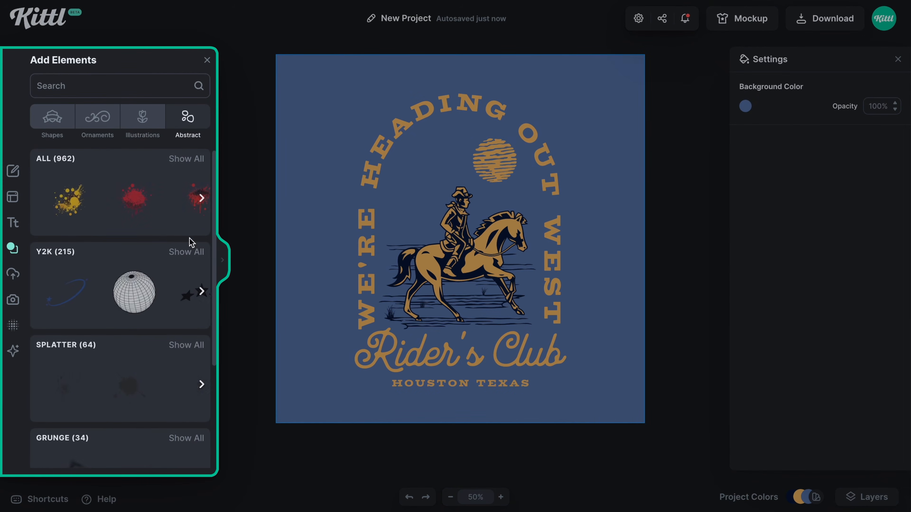
{"action": "scroll", "coordinate": [185, 264], "scroll_direction": "down", "scroll_amount": 4}
{"action": "scroll", "coordinate": [185, 267], "scroll_direction": "down", "scroll_amount": 4}
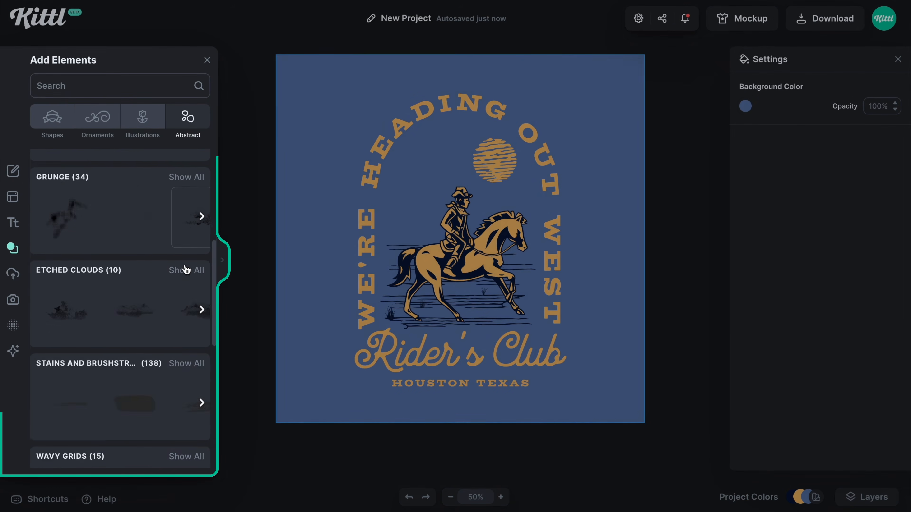
{"action": "left_click", "coordinate": [181, 324]}
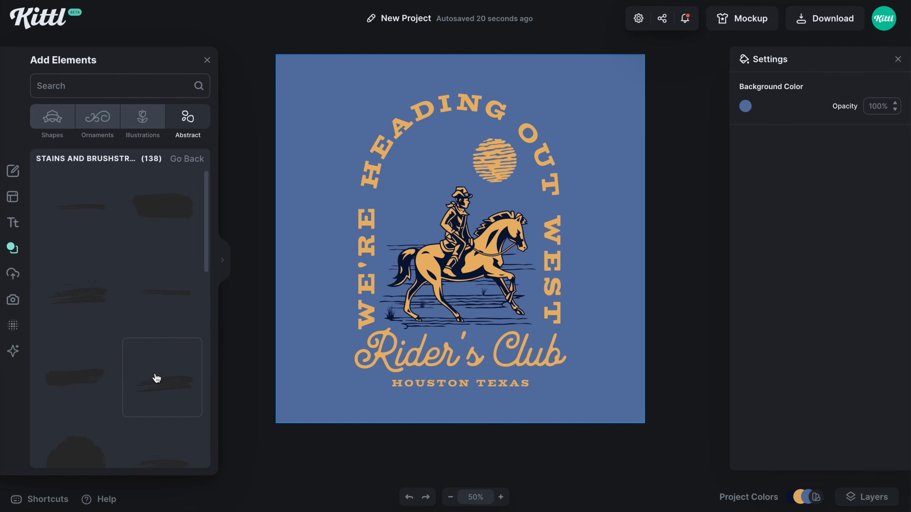
{"action": "left_click", "coordinate": [89, 373]}
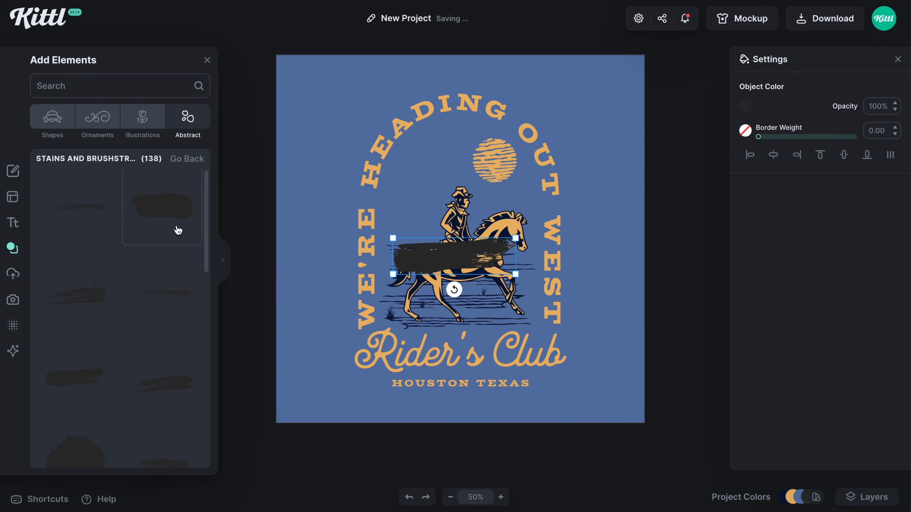
{"action": "left_click", "coordinate": [160, 389]}
Color the three brush strokes with the document's navy and spread them so they overlap across the horse and rider
{"action": "left_click_drag", "start_coordinate": [435, 264], "coordinate": [412, 234]}
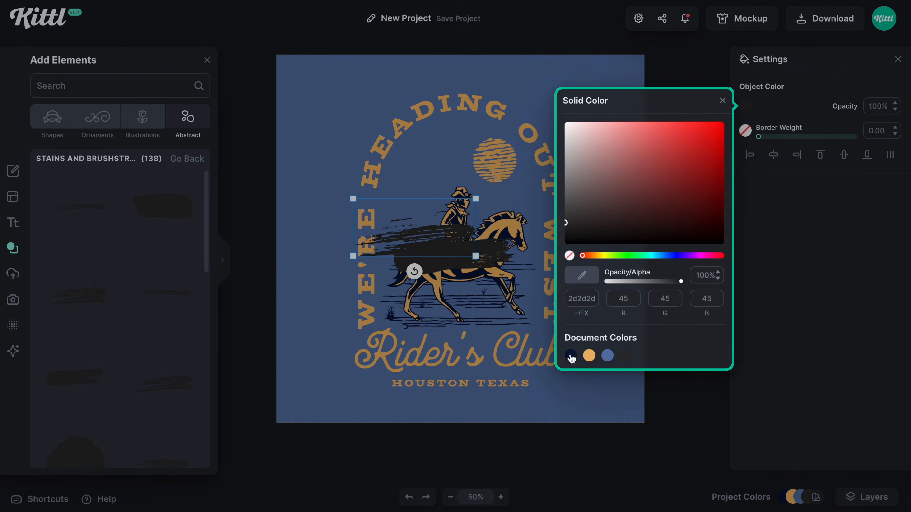
{"action": "left_click", "coordinate": [573, 355]}
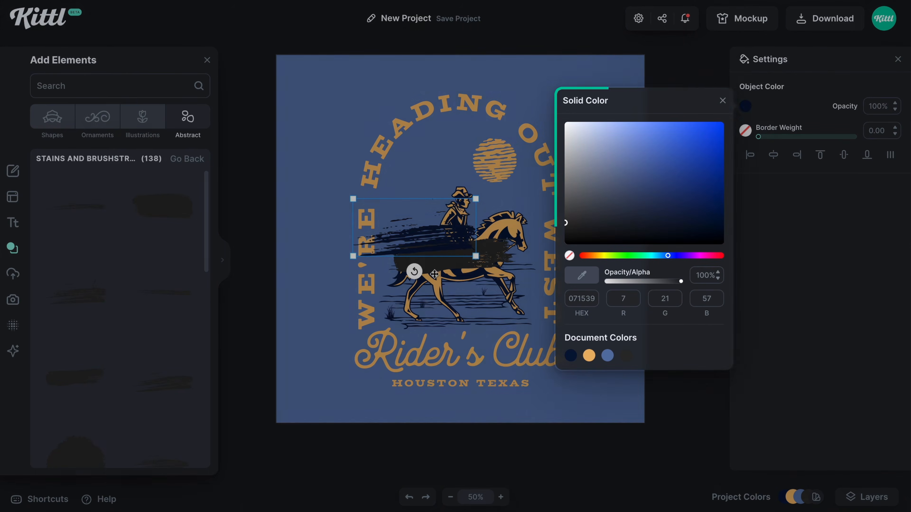
{"action": "left_click", "coordinate": [433, 268]}
{"action": "left_click_drag", "start_coordinate": [434, 267], "coordinate": [438, 254]}
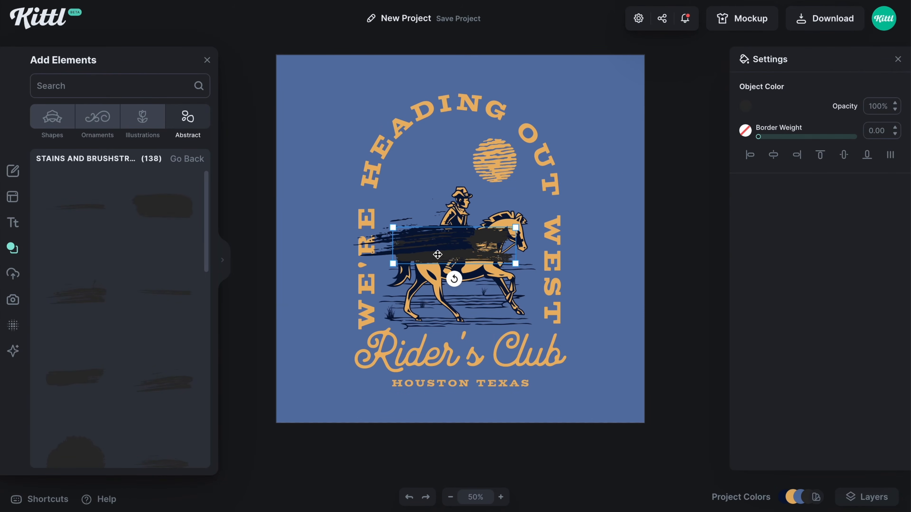
{"action": "left_click", "coordinate": [743, 107]}
{"action": "left_click", "coordinate": [570, 355]}
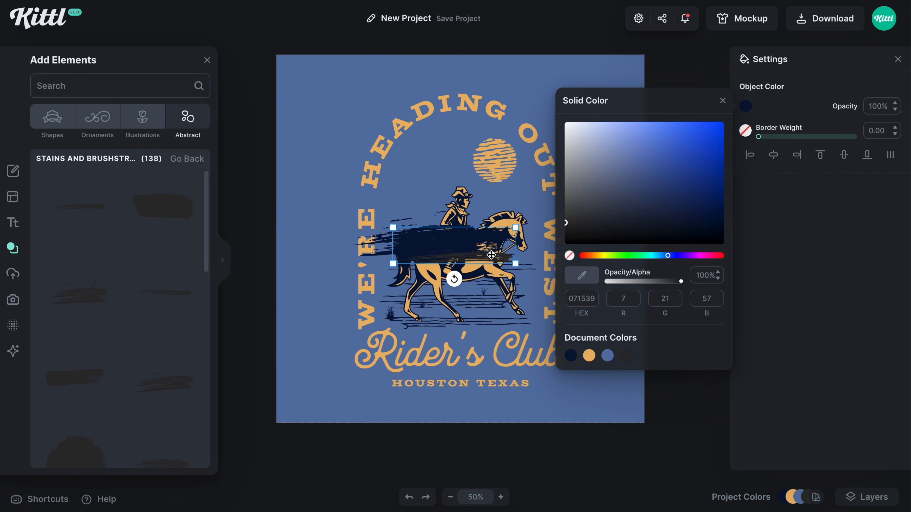
{"action": "left_click", "coordinate": [490, 255]}
{"action": "left_click", "coordinate": [751, 111]}
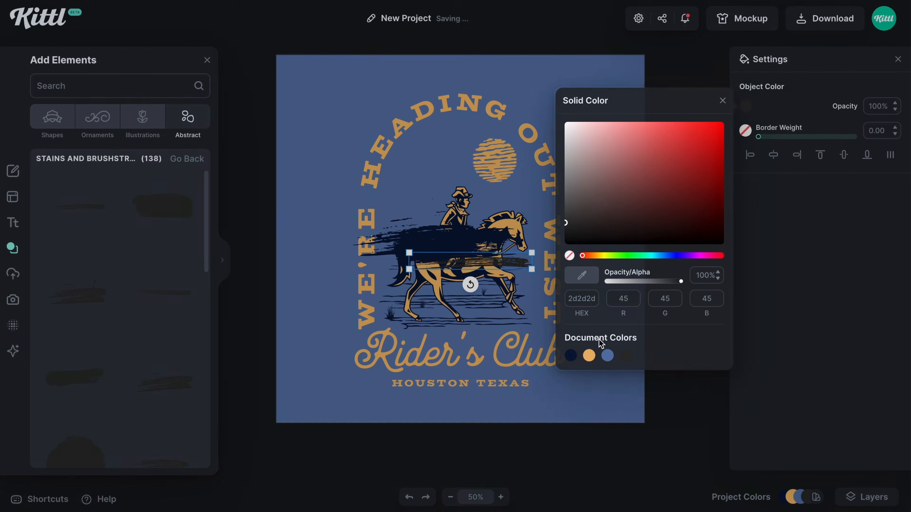
{"action": "left_click", "coordinate": [577, 356]}
{"action": "left_click_drag", "start_coordinate": [503, 265], "coordinate": [524, 255]}
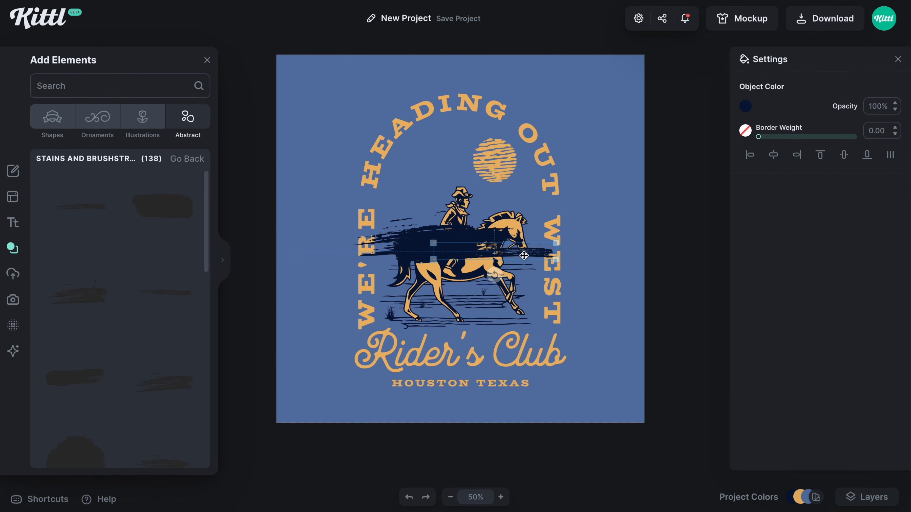
Select the three navy brush strokes together and send them to the back of the design
{"action": "left_click", "coordinate": [417, 246], "text": "shift"}
{"action": "left_click", "coordinate": [414, 229], "text": "shift"}
{"action": "left_click", "coordinate": [399, 224]}
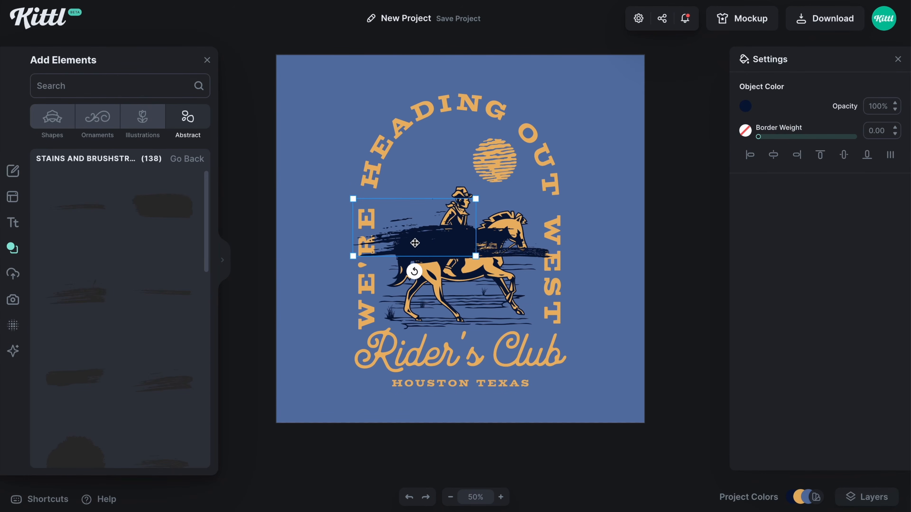
{"action": "left_click", "coordinate": [517, 253], "text": "shift"}
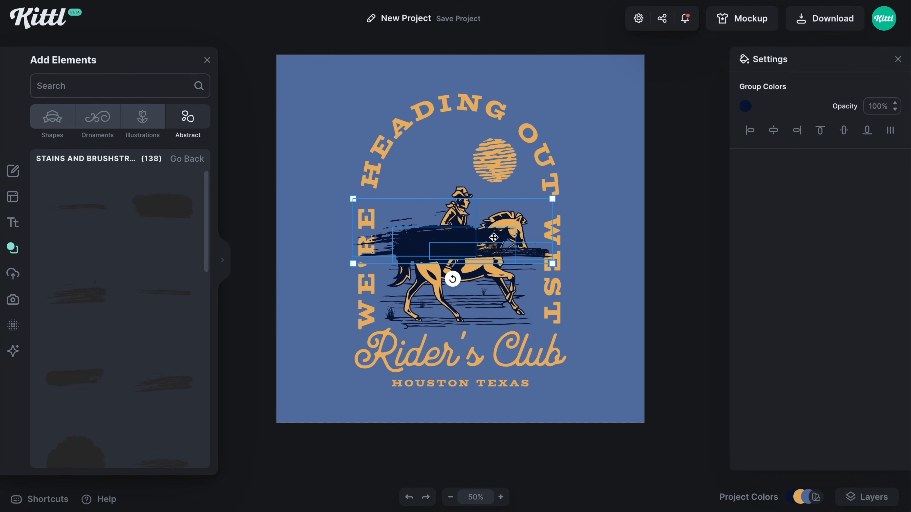
{"action": "right_click", "coordinate": [441, 240]}
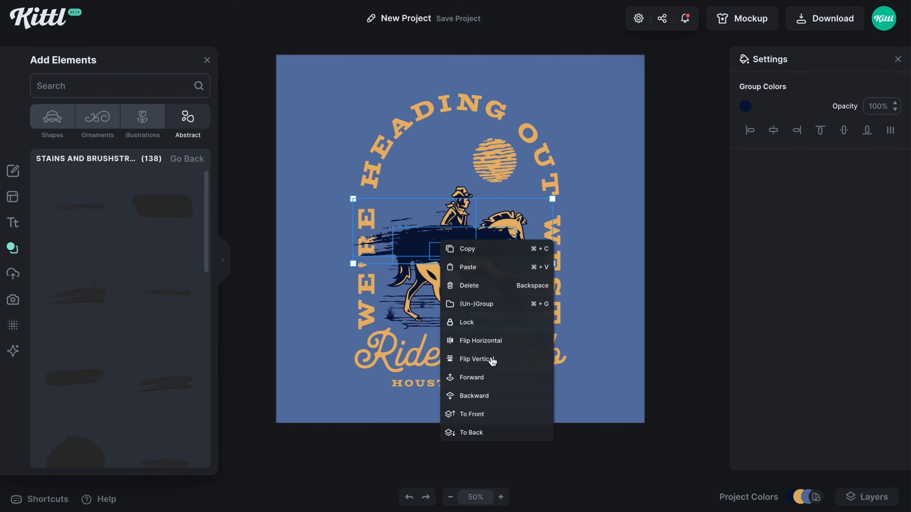
{"action": "left_click", "coordinate": [484, 433]}
Try the brush strokes smaller and higher behind the cowboy, and delete them
{"action": "mouse_move", "coordinate": [355, 200]}
{"action": "left_mouse_down"}
{"action": "mouse_move", "coordinate": [381, 204]}
{"action": "mouse_move", "coordinate": [377, 182]}
{"action": "left_mouse_up"}
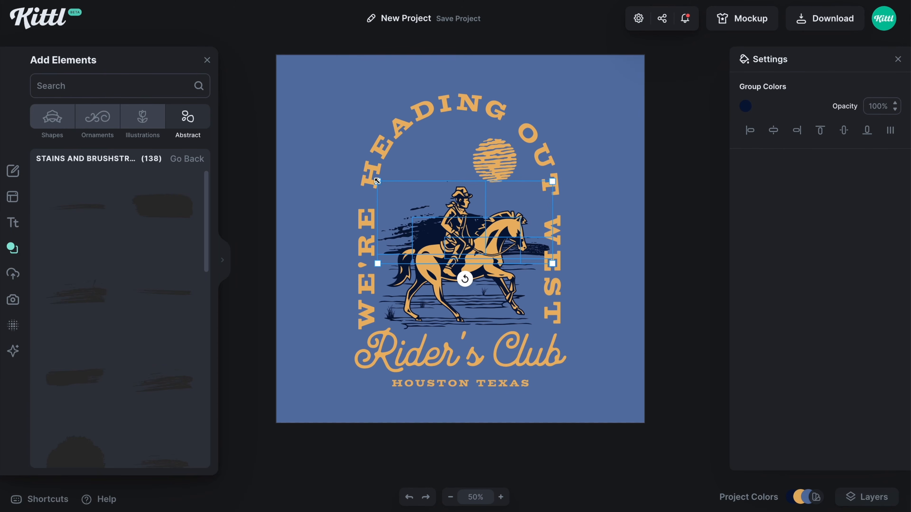
{"action": "left_click_drag", "start_coordinate": [426, 227], "coordinate": [451, 200]}
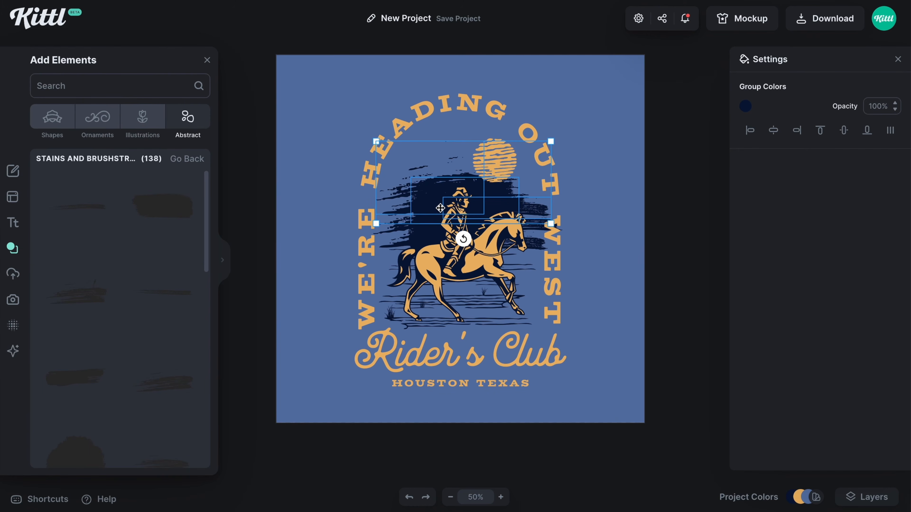
{"action": "key", "text": "Delete"}
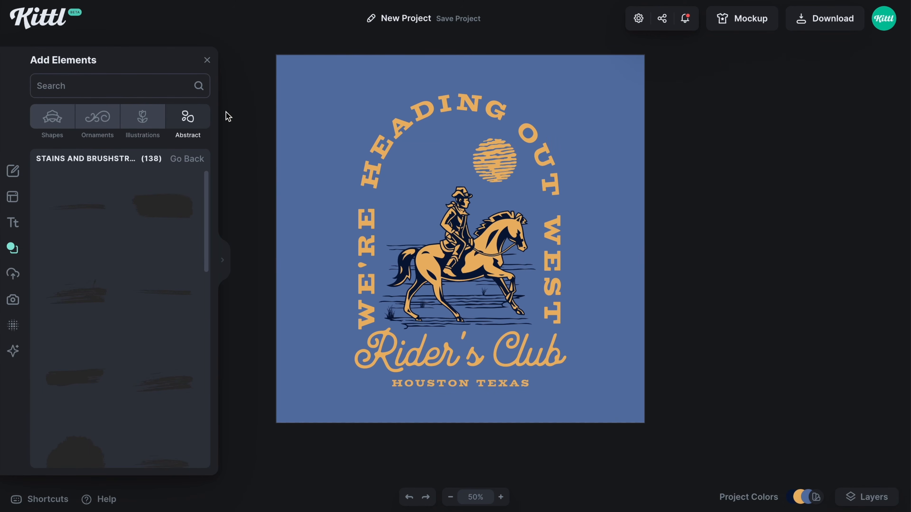
Move the prepared navy brush-stroke patch from beside the artboard into the arch, behind the rider and sun
{"action": "left_click", "coordinate": [208, 60]}
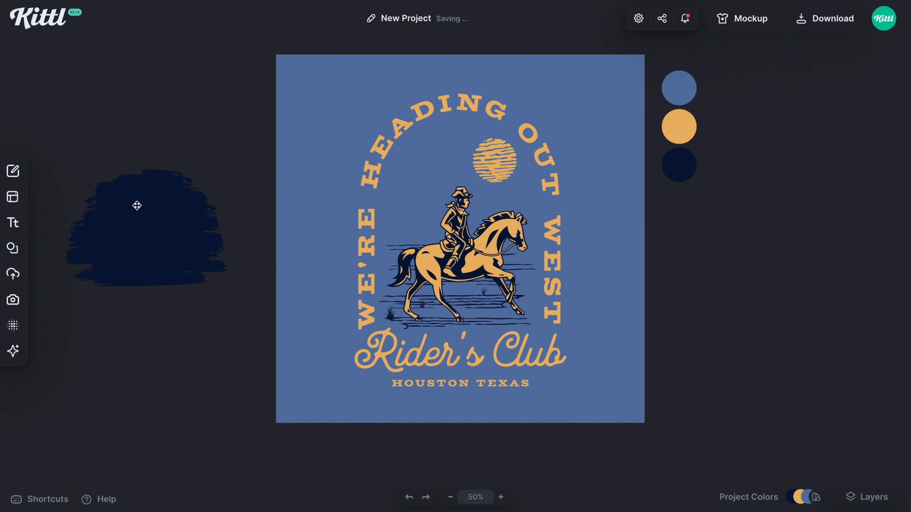
{"action": "mouse_move", "coordinate": [151, 231]}
{"action": "left_mouse_down"}
{"action": "mouse_move", "coordinate": [238, 230]}
{"action": "mouse_move", "coordinate": [295, 158]}
{"action": "mouse_move", "coordinate": [325, 172]}
{"action": "mouse_move", "coordinate": [464, 187]}
{"action": "left_mouse_up"}
{"action": "left_click_drag", "start_coordinate": [508, 239], "coordinate": [507, 233]}
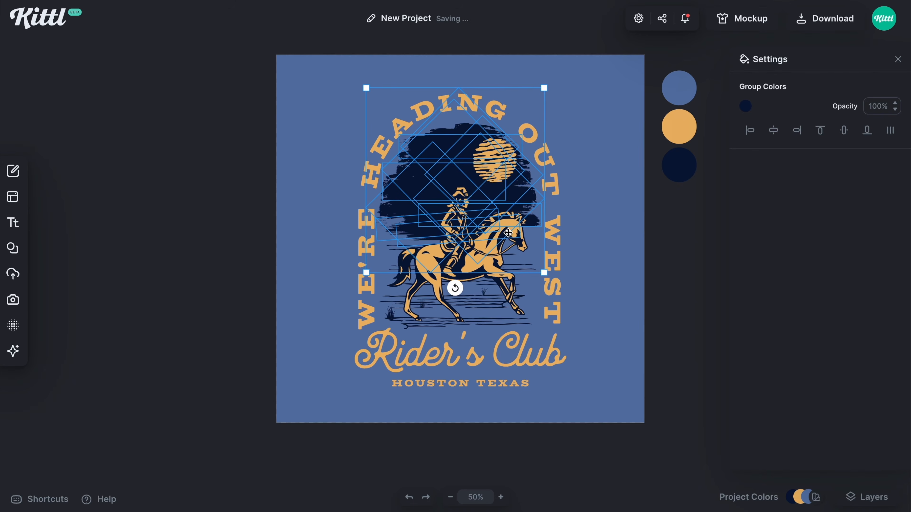
{"action": "left_click", "coordinate": [622, 261]}
Shrink the orange sun slightly so it sits inside the navy brush-stroke patch
{"action": "left_click", "coordinate": [486, 169]}
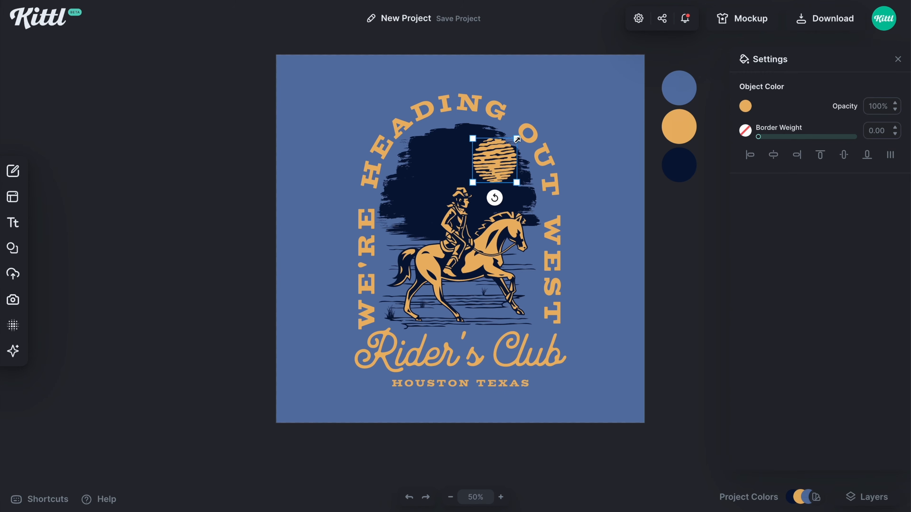
{"action": "left_click_drag", "start_coordinate": [517, 139], "coordinate": [514, 141]}
{"action": "left_click", "coordinate": [611, 200]}
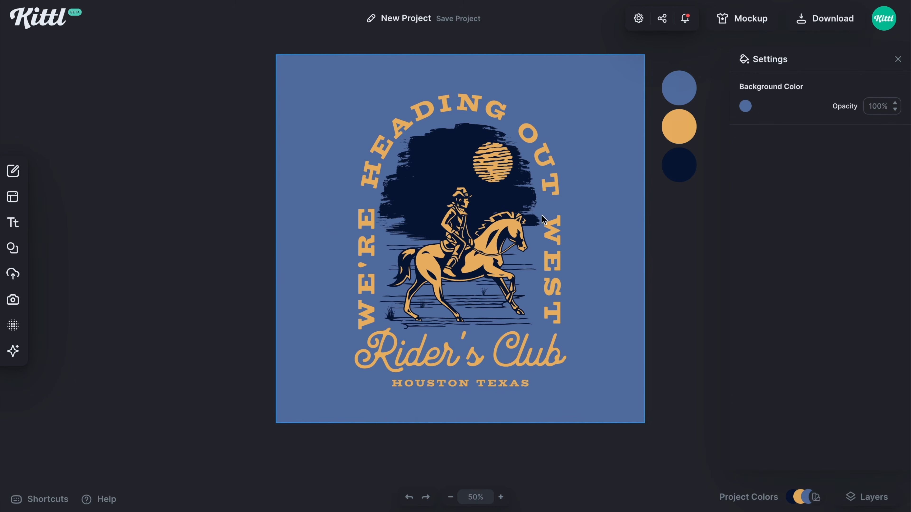
Add the orange bean shape, the orange oval and the teal oval from the Abstract Shapes collection
{"action": "left_click", "coordinate": [25, 248]}
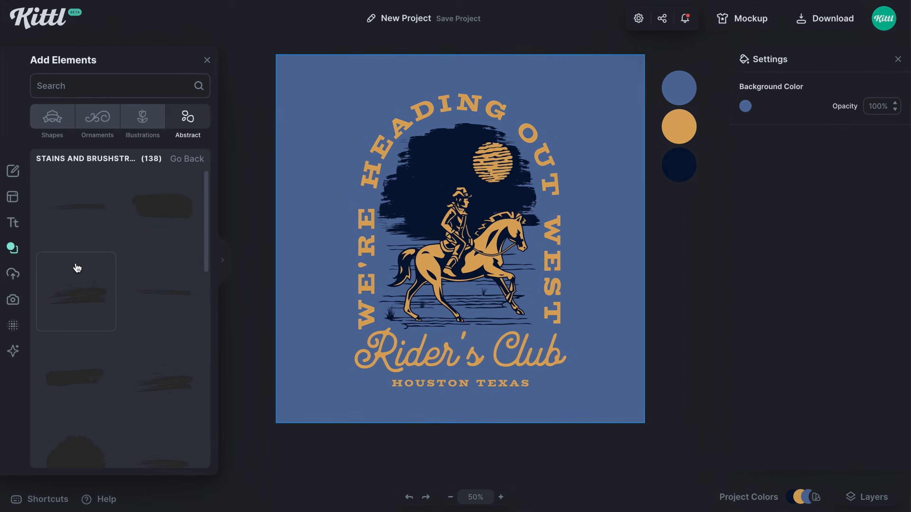
{"action": "left_click", "coordinate": [52, 118]}
{"action": "scroll", "coordinate": [162, 262], "scroll_direction": "down", "scroll_amount": 8}
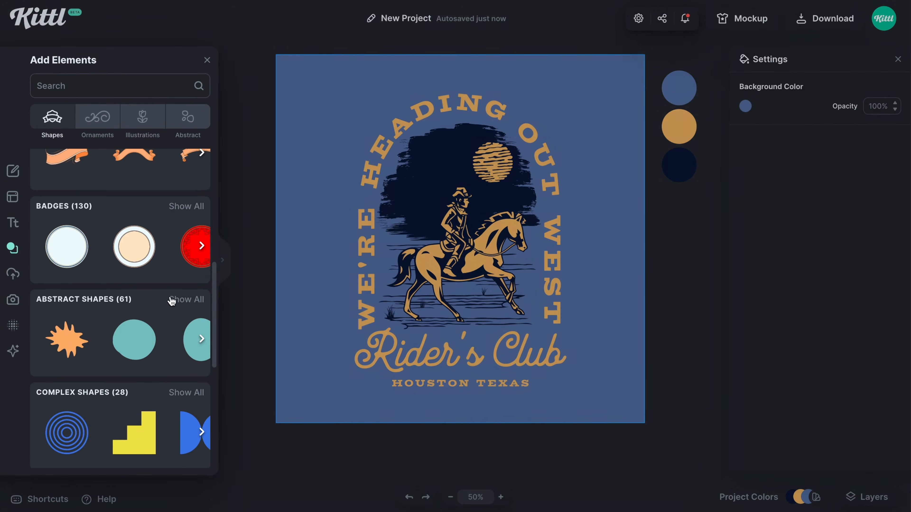
{"action": "left_click", "coordinate": [176, 299]}
{"action": "scroll", "coordinate": [152, 288], "scroll_direction": "down", "scroll_amount": 1}
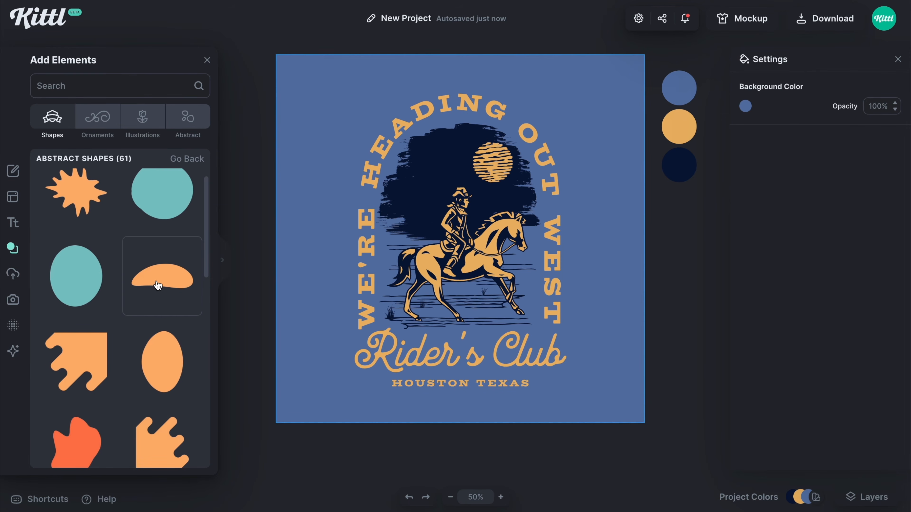
{"action": "left_click", "coordinate": [158, 285]}
{"action": "left_click", "coordinate": [166, 360]}
{"action": "left_click", "coordinate": [77, 283]}
Arrange the three abstract shapes into an overlapping cluster, color them all navy and move them toward the artboard's left side
{"action": "left_click_drag", "start_coordinate": [444, 255], "coordinate": [386, 298]}
{"action": "left_click_drag", "start_coordinate": [481, 243], "coordinate": [488, 306]}
{"action": "left_click", "coordinate": [467, 253], "text": "shift"}
{"action": "left_click", "coordinate": [403, 281], "text": "shift"}
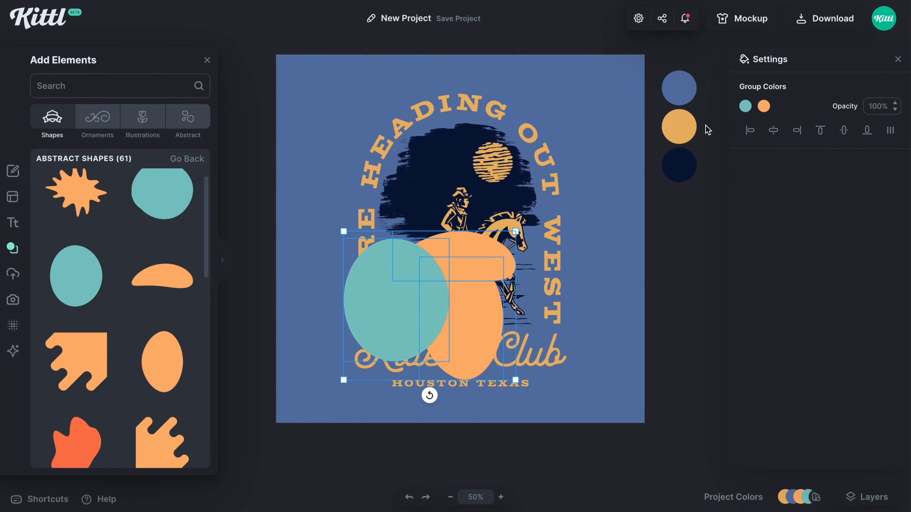
{"action": "left_click", "coordinate": [745, 107]}
{"action": "left_click", "coordinate": [571, 356]}
{"action": "left_click", "coordinate": [764, 106]}
{"action": "left_click", "coordinate": [589, 355]}
{"action": "left_click_drag", "start_coordinate": [461, 338], "coordinate": [338, 338]}
Try rotating the lowest navy oval within the cluster, and delete the abstract shapes
{"action": "left_click", "coordinate": [319, 385]}
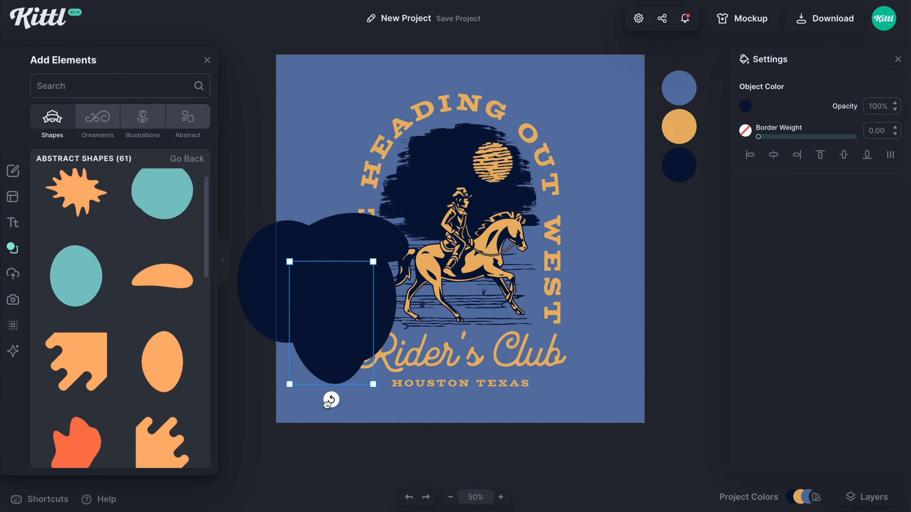
{"action": "left_click_drag", "start_coordinate": [331, 399], "coordinate": [363, 392]}
{"action": "left_click_drag", "start_coordinate": [348, 334], "coordinate": [333, 340]}
{"action": "left_click", "coordinate": [291, 251]}
{"action": "key", "text": "Delete"}
{"action": "left_click", "coordinate": [332, 315]}
{"action": "key", "text": "Delete"}
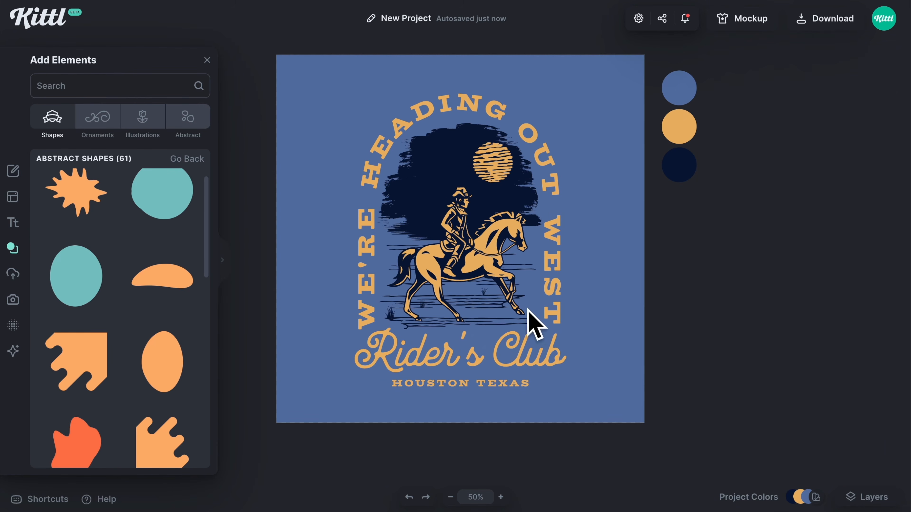
{"action": "left_click", "coordinate": [427, 233]}
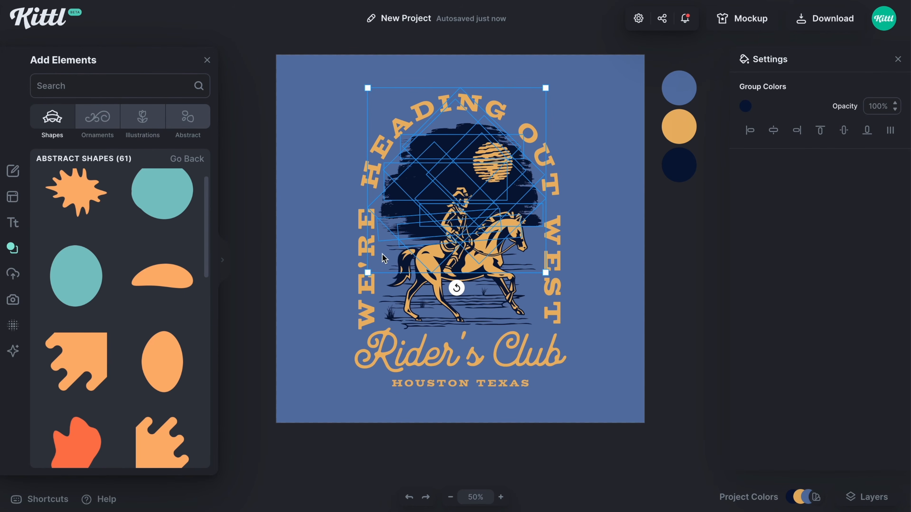
{"action": "left_click", "coordinate": [509, 326]}
{"action": "left_click", "coordinate": [634, 326]}
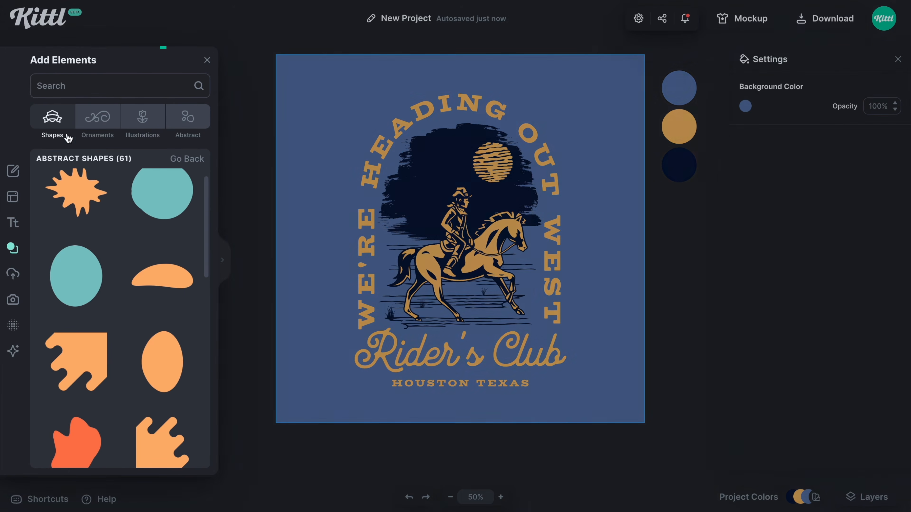
Add a long horizontal brush stroke from Stains and Brushstrokes and fit it as a navy ground patch under the horse's hooves
{"action": "left_click", "coordinate": [188, 117]}
{"action": "scroll", "coordinate": [158, 311], "scroll_direction": "down", "scroll_amount": 5}
{"action": "left_click", "coordinate": [188, 291]}
{"action": "scroll", "coordinate": [156, 354], "scroll_direction": "down", "scroll_amount": 2}
{"action": "scroll", "coordinate": [156, 354], "scroll_direction": "down", "scroll_amount": 5}
{"action": "mouse_move", "coordinate": [87, 368]}
{"action": "left_mouse_down"}
{"action": "mouse_move", "coordinate": [463, 318]}
{"action": "mouse_move", "coordinate": [466, 345]}
{"action": "left_mouse_up"}
{"action": "left_click_drag", "start_coordinate": [524, 303], "coordinate": [530, 308]}
{"action": "left_click_drag", "start_coordinate": [467, 345], "coordinate": [466, 345]}
{"action": "left_click_drag", "start_coordinate": [403, 317], "coordinate": [378, 313]}
Refine the navy ground stroke's size and position so it spans the area between the horse's hooves and the Rider's Club lettering
{"action": "left_click", "coordinate": [624, 356]}
{"action": "left_click", "coordinate": [476, 323]}
{"action": "left_click", "coordinate": [656, 352]}
{"action": "mouse_move", "coordinate": [495, 324]}
{"action": "left_mouse_down"}
{"action": "mouse_move", "coordinate": [509, 336]}
{"action": "mouse_move", "coordinate": [500, 336]}
{"action": "left_mouse_up"}
{"action": "left_click", "coordinate": [304, 413]}
{"action": "scroll", "coordinate": [304, 413], "scroll_direction": "up", "scroll_amount": 1}
{"action": "left_click", "coordinate": [635, 352]}
{"action": "left_click", "coordinate": [502, 339]}
{"action": "left_click_drag", "start_coordinate": [402, 350], "coordinate": [402, 352]}
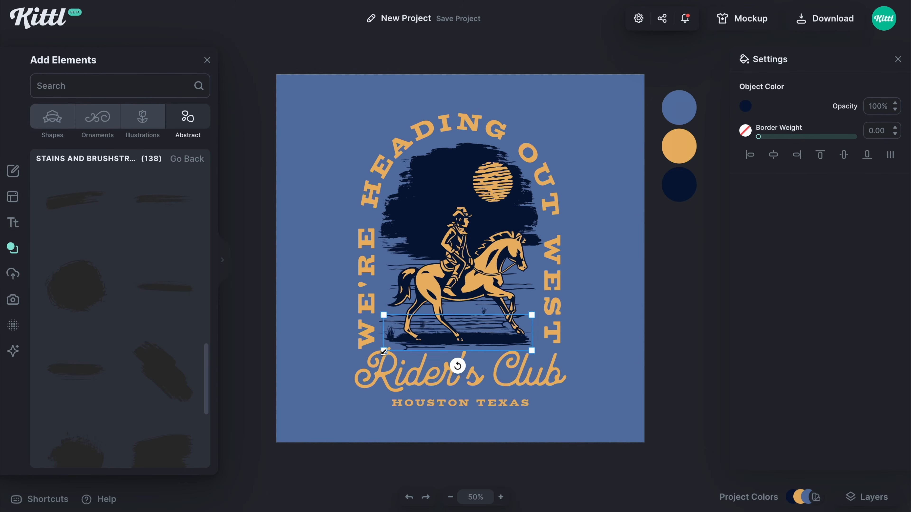
Nudge the navy ground stroke and the horse and rider slightly upward
{"action": "left_click", "coordinate": [659, 370]}
{"action": "scroll", "coordinate": [494, 351], "scroll_direction": "up", "scroll_amount": 1}
{"action": "left_click", "coordinate": [494, 351]}
{"action": "left_click", "coordinate": [640, 363]}
{"action": "left_click_drag", "start_coordinate": [512, 352], "coordinate": [513, 352]}
{"action": "left_click_drag", "start_coordinate": [466, 289], "coordinate": [465, 288]}
{"action": "left_click", "coordinate": [330, 237]}
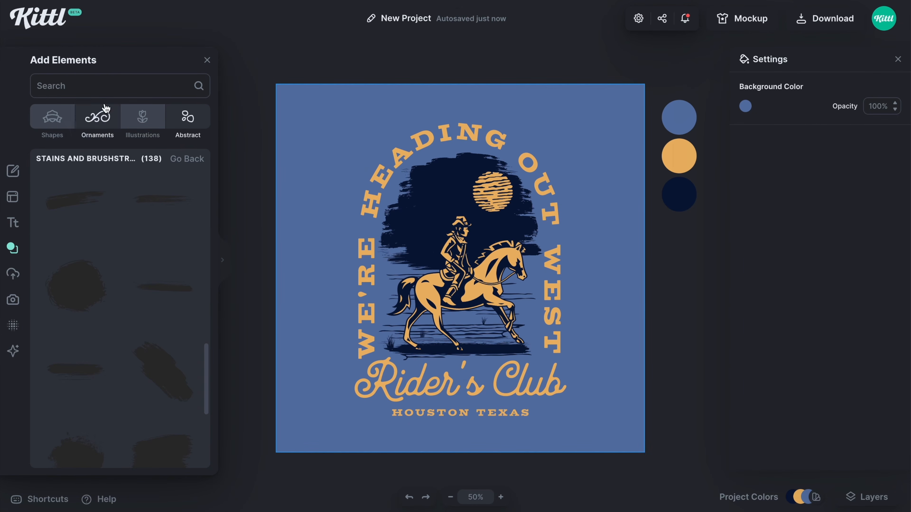
Search the elements for clouds and add the first teal cloud made of wavy horizontal streaks
{"action": "left_click", "coordinate": [102, 88]}
{"action": "type", "text": "clouds"}
{"action": "key", "text": "Return"}
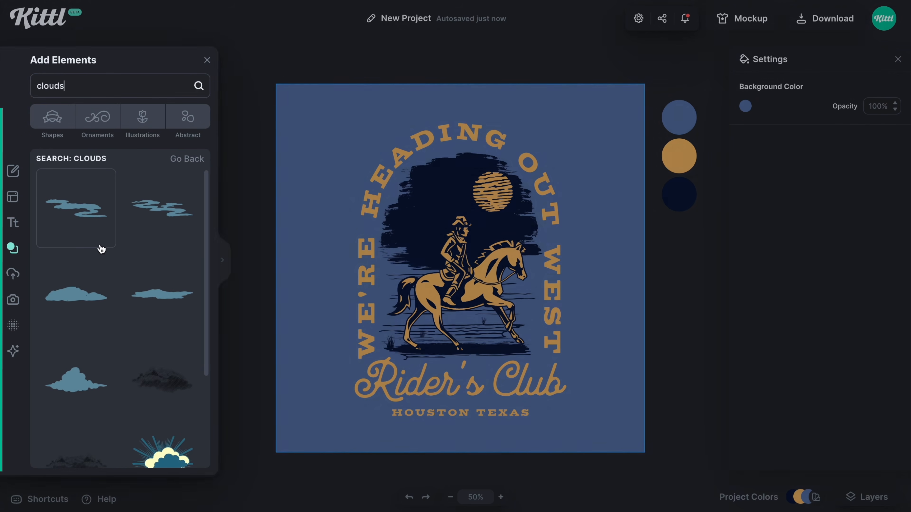
{"action": "left_click", "coordinate": [89, 232]}
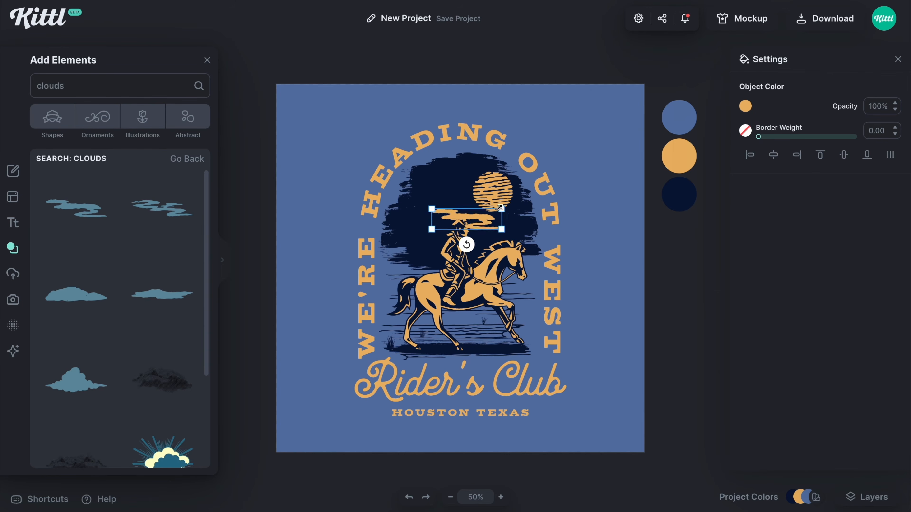
Fit the wavy streak cloud against the lower edge of the striped sun
{"action": "left_click_drag", "start_coordinate": [466, 219], "coordinate": [472, 207]}
{"action": "left_click_drag", "start_coordinate": [506, 197], "coordinate": [490, 202]}
{"action": "left_click", "coordinate": [319, 247]}
Add another cloud from the results, shrink it, place it in the sky above the rider beside the sun, and colour it orange
{"action": "scroll", "coordinate": [158, 287], "scroll_direction": "down", "scroll_amount": 5}
{"action": "left_click", "coordinate": [162, 375]}
{"action": "left_click_drag", "start_coordinate": [423, 254], "coordinate": [449, 161]}
{"action": "left_click_drag", "start_coordinate": [543, 175], "coordinate": [451, 157]}
{"action": "left_click_drag", "start_coordinate": [438, 155], "coordinate": [453, 172]}
{"action": "left_click", "coordinate": [745, 106]}
{"action": "left_click", "coordinate": [588, 356]}
Add a flat, pointed cloud, colour it orange, and place it as small clouds below the sun near the rider's head
{"action": "scroll", "coordinate": [118, 274], "scroll_direction": "down", "scroll_amount": 5}
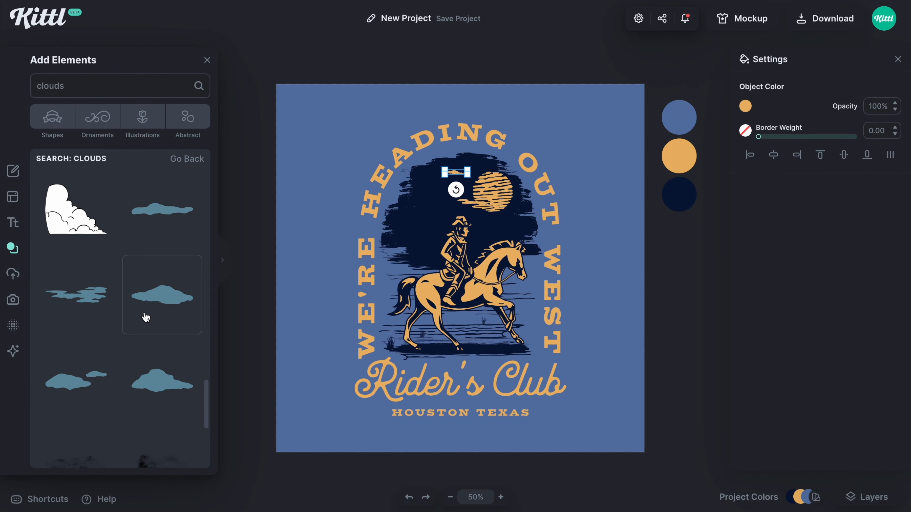
{"action": "left_click", "coordinate": [162, 381]}
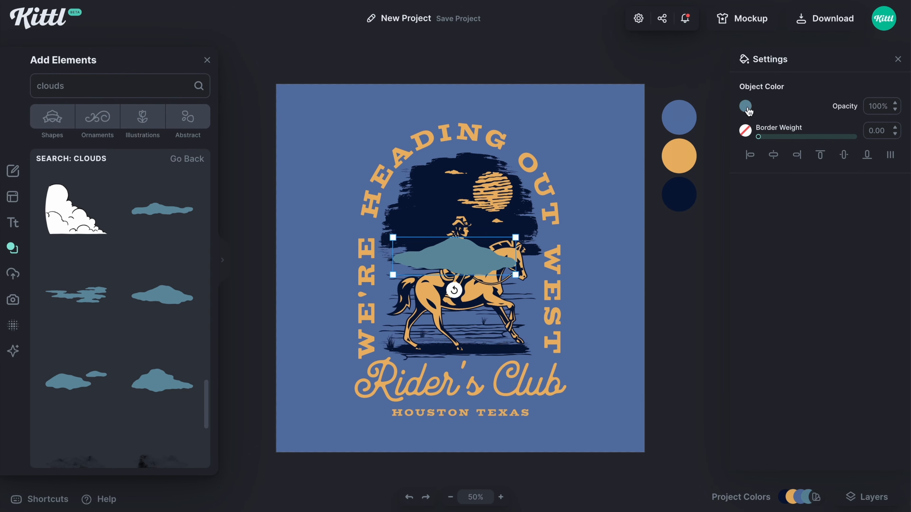
{"action": "left_click", "coordinate": [745, 106]}
{"action": "left_click", "coordinate": [588, 356]}
{"action": "left_click_drag", "start_coordinate": [515, 237], "coordinate": [470, 257]}
{"action": "left_click", "coordinate": [588, 222]}
{"action": "left_click_drag", "start_coordinate": [532, 228], "coordinate": [493, 226]}
{"action": "left_click_drag", "start_coordinate": [519, 231], "coordinate": [513, 216]}
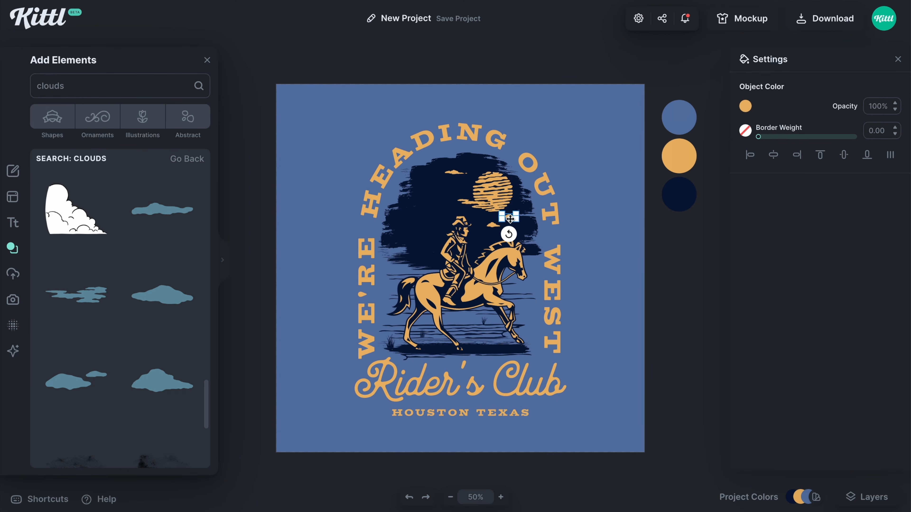
Search the elements for stars, add the four-pointed star, and set its border and fill to the palette orange
{"action": "left_click", "coordinate": [630, 271]}
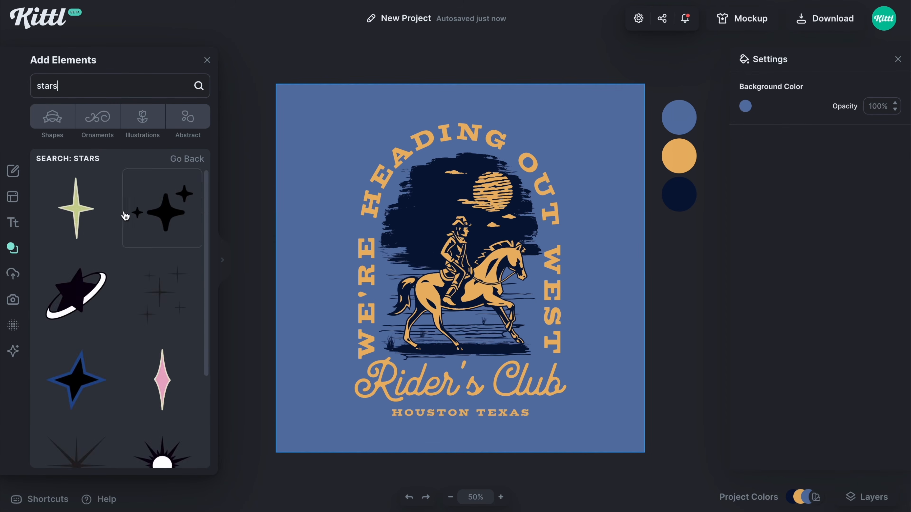
{"action": "scroll", "coordinate": [154, 281], "scroll_direction": "down", "scroll_amount": 3}
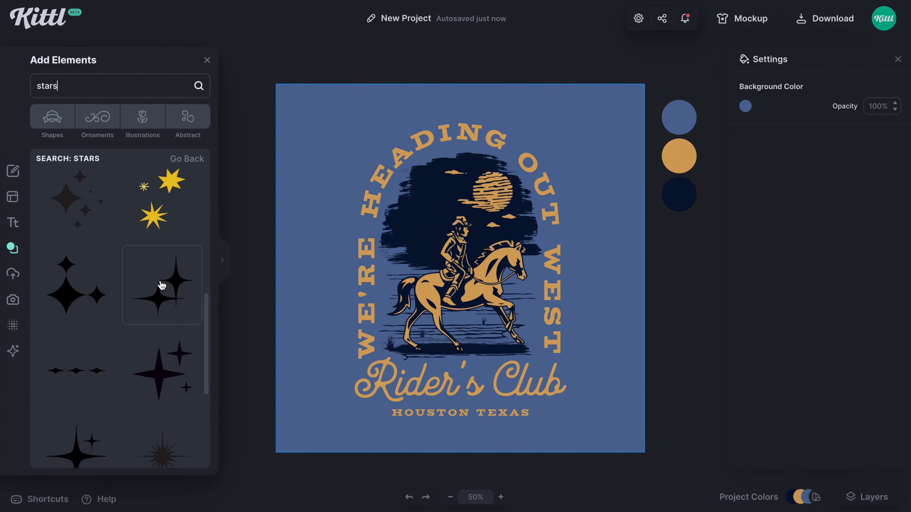
{"action": "scroll", "coordinate": [154, 283], "scroll_direction": "down", "scroll_amount": 10}
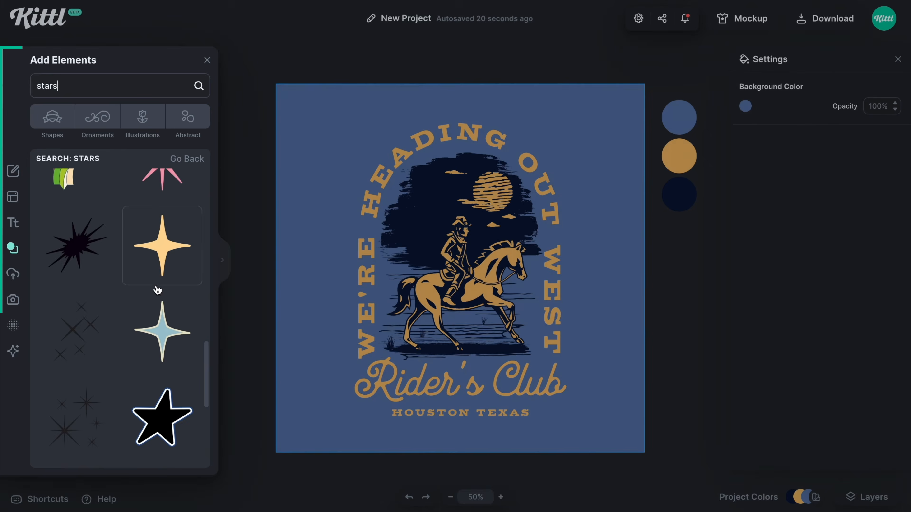
{"action": "left_click", "coordinate": [160, 255]}
{"action": "left_click_drag", "start_coordinate": [758, 137], "coordinate": [760, 136]}
{"action": "left_click", "coordinate": [745, 131]}
{"action": "left_click", "coordinate": [606, 381]}
{"action": "left_click", "coordinate": [746, 106]}
{"action": "left_click", "coordinate": [590, 357]}
Shrink the star, place it in the navy sky behind the rider, and make a repositioned duplicate
{"action": "left_click_drag", "start_coordinate": [454, 255], "coordinate": [434, 220]}
{"action": "left_click_drag", "start_coordinate": [485, 165], "coordinate": [424, 236]}
{"action": "left_click", "coordinate": [538, 294]}
{"action": "key", "text": "ctrl+plus"}
{"action": "key", "text": "ctrl+plus"}
{"action": "key", "text": "ctrl+plus"}
{"action": "key", "text": "ctrl+plus"}
{"action": "key", "text": "ctrl+plus"}
{"action": "key", "text": "ctrl+plus"}
{"action": "key", "text": "ctrl+plus"}
{"action": "key", "text": "ctrl+plus"}
{"action": "left_click_drag", "start_coordinate": [401, 184], "coordinate": [405, 204]}
{"action": "key", "text": "ctrl+d"}
{"action": "left_click_drag", "start_coordinate": [404, 205], "coordinate": [425, 137]}
Scatter star copies in varied sizes across the navy sky around the rider and clouds
{"action": "left_click", "coordinate": [402, 122]}
{"action": "left_click", "coordinate": [423, 139]}
{"action": "left_click", "coordinate": [305, 88]}
{"action": "left_click_drag", "start_coordinate": [388, 168], "coordinate": [536, 226]}
{"action": "left_click", "coordinate": [305, 88]}
{"action": "left_click", "coordinate": [336, 209]}
{"action": "key", "text": "ctrl+minus"}
{"action": "left_click_drag", "start_coordinate": [426, 161], "coordinate": [451, 158]}
{"action": "left_click", "coordinate": [473, 165]}
{"action": "left_click", "coordinate": [654, 228]}
{"action": "left_click", "coordinate": [376, 212]}
{"action": "mouse_move", "coordinate": [398, 211]}
{"action": "left_mouse_down"}
{"action": "mouse_move", "coordinate": [382, 209]}
{"action": "mouse_move", "coordinate": [412, 226]}
{"action": "mouse_move", "coordinate": [384, 215]}
{"action": "left_mouse_up"}
Fill the remaining sky gaps with small stars, including a tiny one between the upper cloud and the sun
{"action": "left_click", "coordinate": [685, 238]}
{"action": "scroll", "coordinate": [538, 230], "scroll_direction": "up", "scroll_amount": 1}
{"action": "left_click", "coordinate": [671, 237]}
{"action": "key", "text": "ctrl+minus"}
{"action": "key", "text": "ctrl+minus"}
{"action": "key", "text": "ctrl+equal"}
{"action": "key", "text": "ctrl+equal"}
{"action": "key", "text": "ctrl+equal"}
{"action": "key", "text": "ctrl+equal"}
{"action": "scroll", "coordinate": [464, 183], "scroll_direction": "up", "scroll_amount": 1}
{"action": "left_click", "coordinate": [476, 152]}
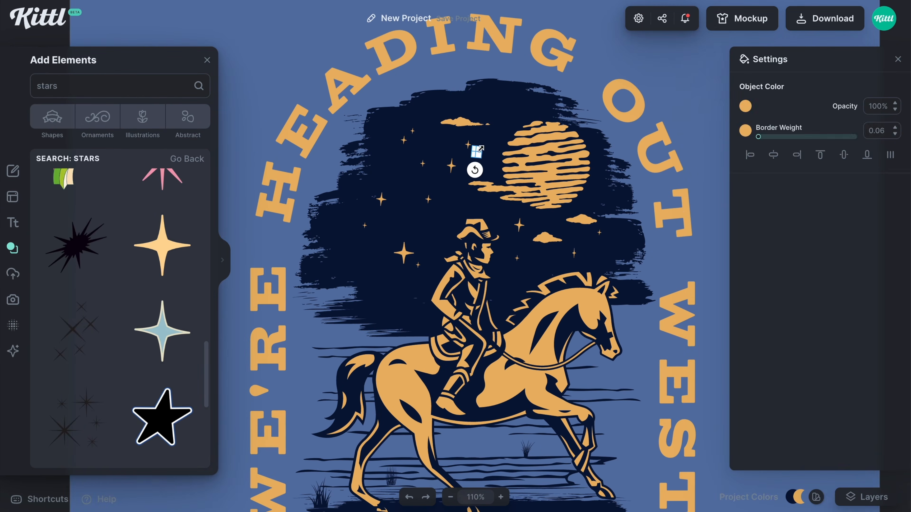
Examine the star layout in the whole composition, including the large star behind the rider
{"action": "left_click", "coordinate": [721, 90]}
{"action": "key", "text": "ctrl+minus"}
{"action": "key", "text": "ctrl+minus"}
{"action": "key", "text": "ctrl+minus"}
{"action": "key", "text": "ctrl+minus"}
{"action": "key", "text": "ctrl+minus"}
{"action": "key", "text": "ctrl+minus"}
{"action": "scroll", "coordinate": [591, 249], "scroll_direction": "down", "scroll_amount": 1}
{"action": "left_click", "coordinate": [592, 248]}
{"action": "left_click", "coordinate": [416, 212]}
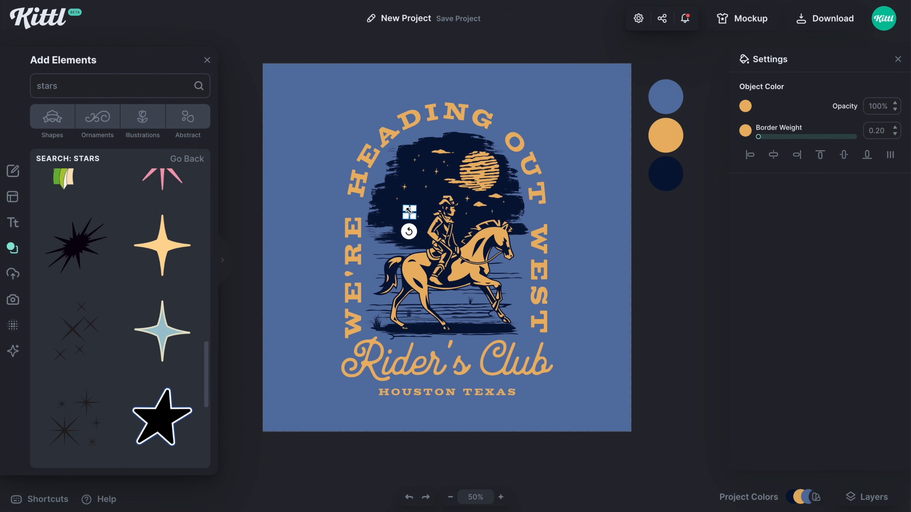
{"action": "left_click", "coordinate": [591, 242]}
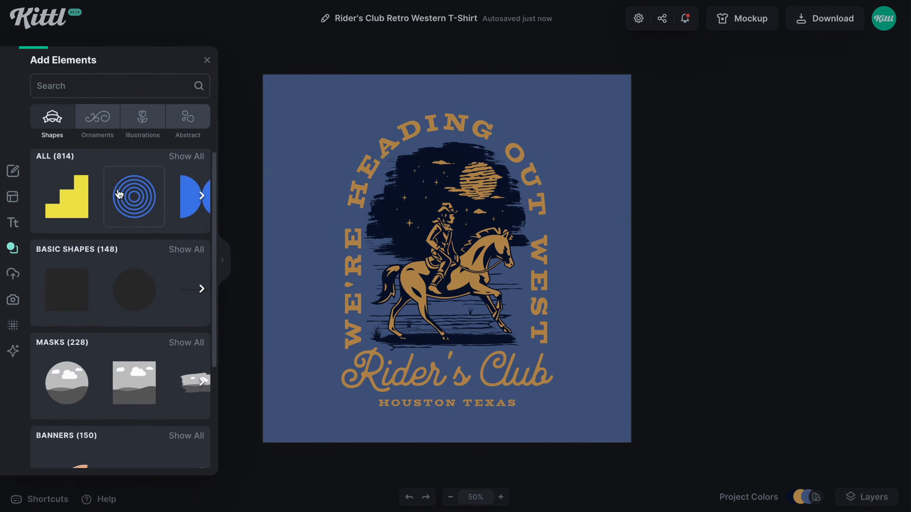
Add the eight-pointed star from the Spot Elements ornaments, colour it orange, and set small copies at both ends of HOUSTON TEXAS
{"action": "left_click", "coordinate": [166, 302]}
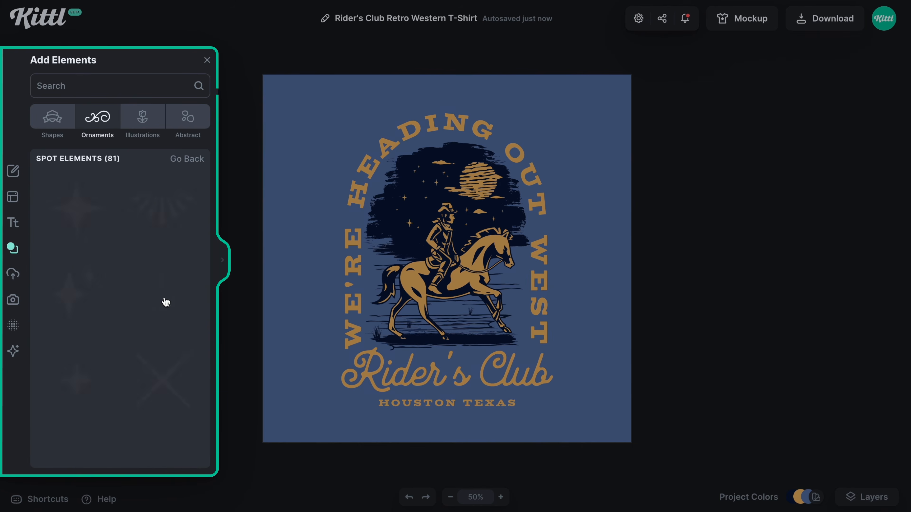
{"action": "scroll", "coordinate": [161, 316], "scroll_direction": "down", "scroll_amount": 4}
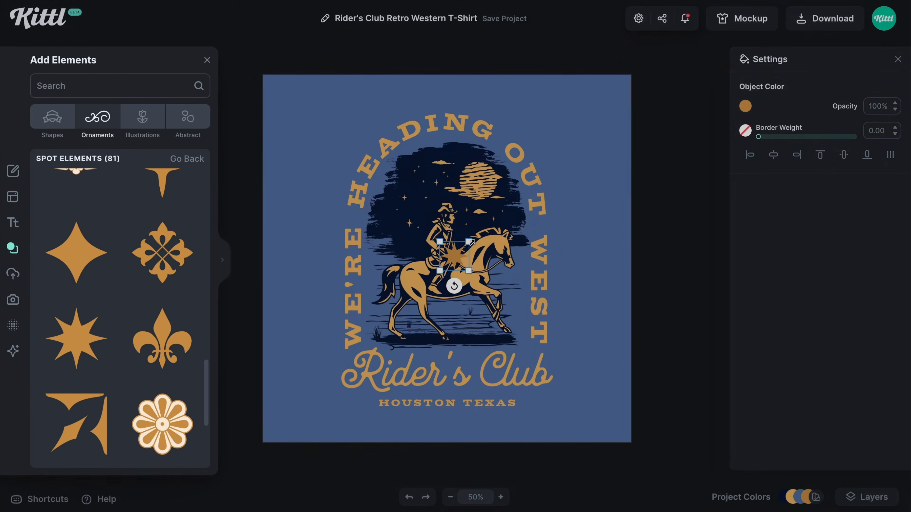
{"action": "left_click", "coordinate": [745, 105]}
{"action": "left_click", "coordinate": [589, 355]}
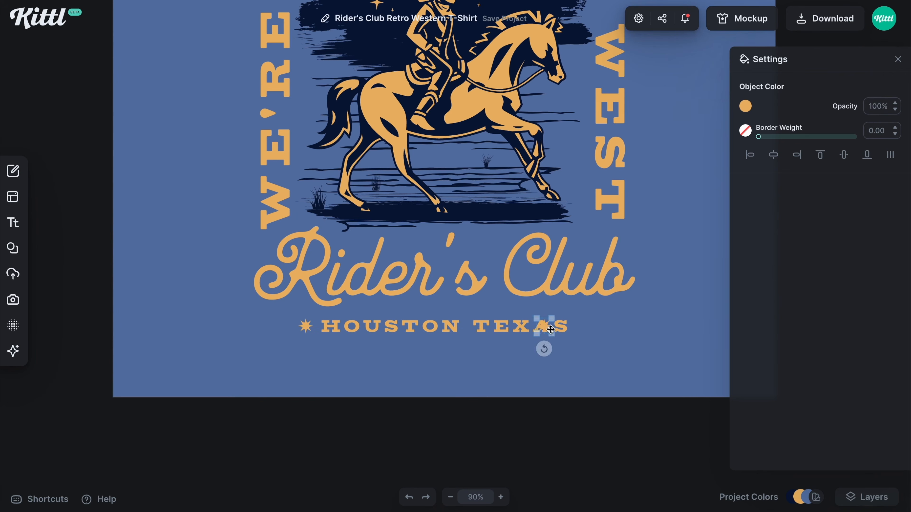
{"action": "left_click_drag", "start_coordinate": [551, 330], "coordinate": [590, 330]}
{"action": "left_click", "coordinate": [521, 327], "text": "shift"}
{"action": "left_click", "coordinate": [610, 355]}
Slightly increase the border weight of both stars flanking HOUSTON TEXAS
{"action": "left_click", "coordinate": [584, 327]}
{"action": "left_click", "coordinate": [895, 128]}
{"action": "left_click", "coordinate": [305, 326]}
{"action": "left_click", "coordinate": [895, 128]}
{"action": "left_click", "coordinate": [496, 367]}
{"action": "scroll", "coordinate": [589, 356], "scroll_direction": "up", "scroll_amount": 1}
{"action": "scroll", "coordinate": [589, 357], "scroll_direction": "down", "scroll_amount": 4}
Remove the artboard's blue background colour to make it transparent
{"action": "left_click", "coordinate": [746, 132]}
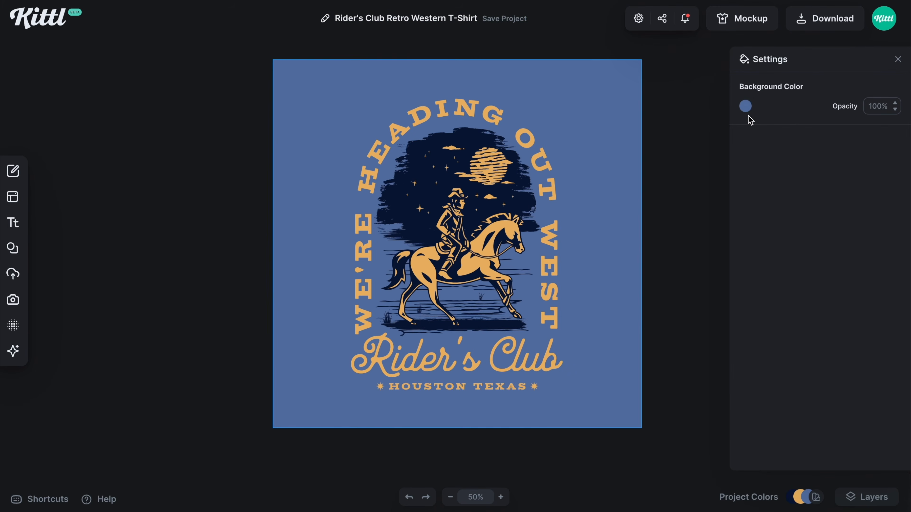
{"action": "left_click", "coordinate": [745, 106]}
{"action": "left_click", "coordinate": [573, 97]}
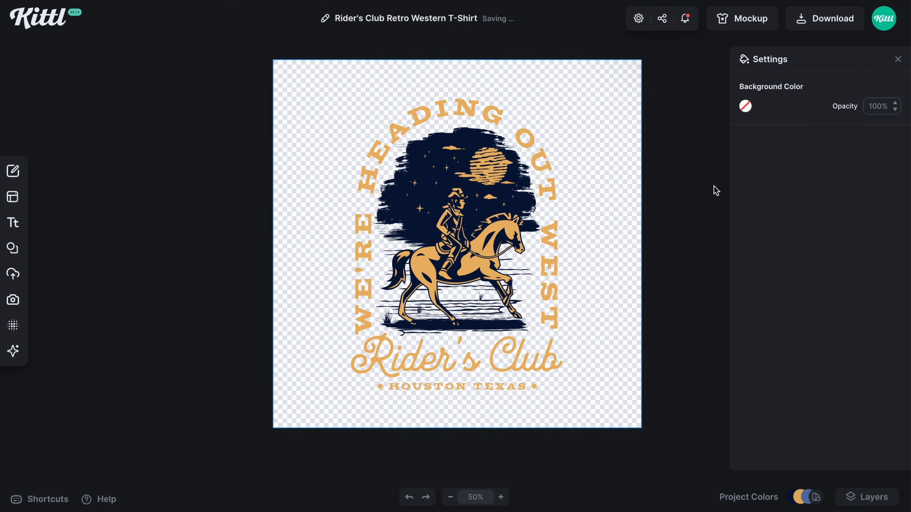
{"action": "left_click", "coordinate": [900, 61]}
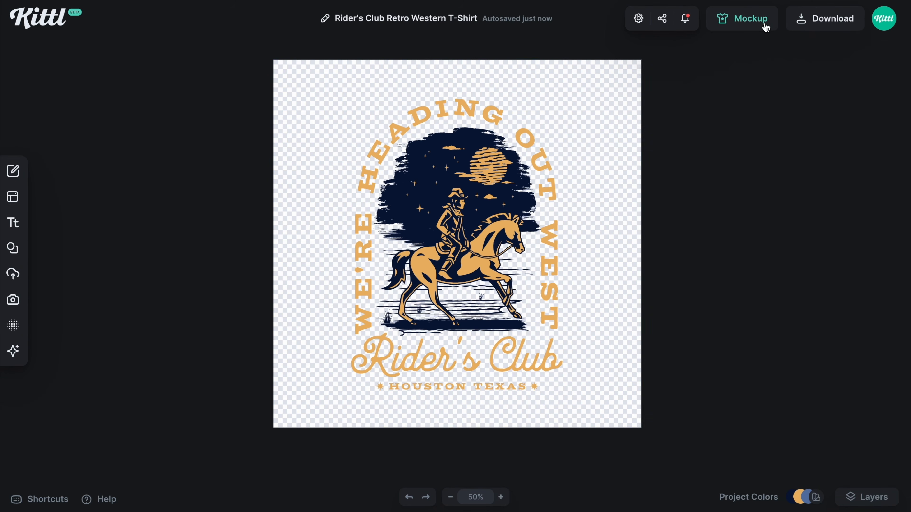
Open the mockups and choose the Hoodies and Sweaters mockup of the woman sitting by a lake
{"action": "left_click", "coordinate": [751, 18]}
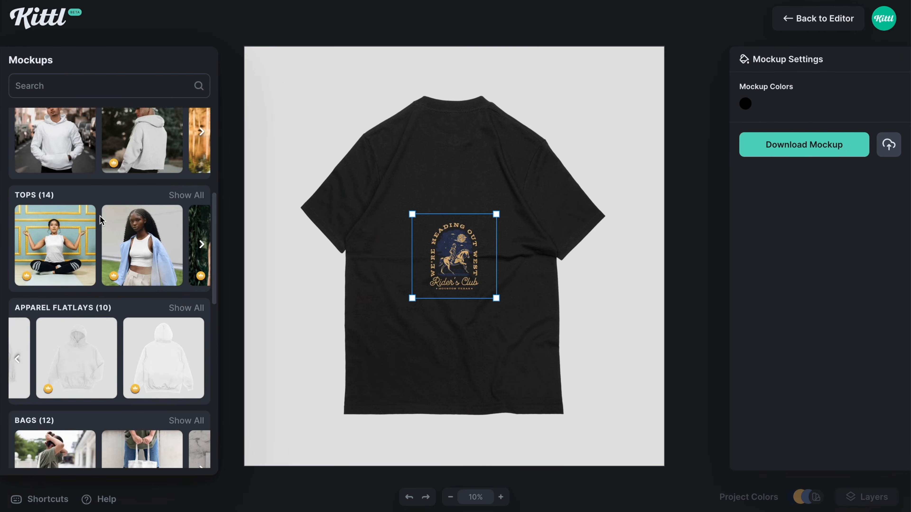
{"action": "scroll", "coordinate": [115, 325], "scroll_direction": "up", "scroll_amount": 2}
{"action": "scroll", "coordinate": [110, 216], "scroll_direction": "right", "scroll_amount": 5}
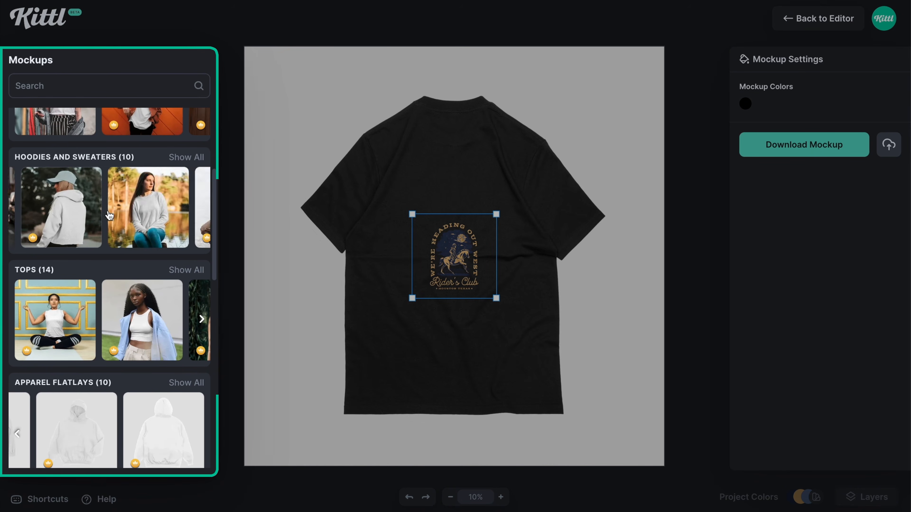
{"action": "scroll", "coordinate": [109, 216], "scroll_direction": "left", "scroll_amount": 4}
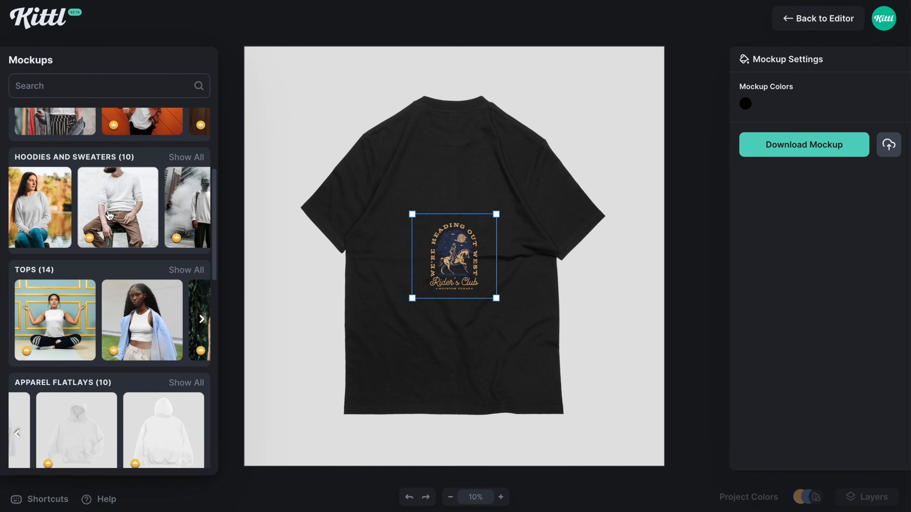
{"action": "left_click", "coordinate": [64, 218]}
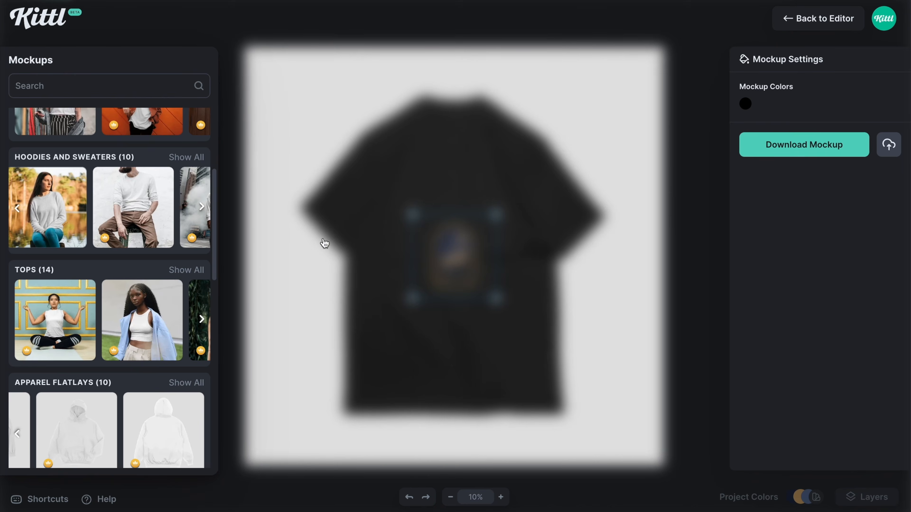
Enlarge the logo print and centre it on the sweater's chest
{"action": "left_click_drag", "start_coordinate": [413, 290], "coordinate": [406, 327]}
{"action": "left_click_drag", "start_coordinate": [460, 274], "coordinate": [472, 278]}
{"action": "left_click_drag", "start_coordinate": [401, 317], "coordinate": [393, 331]}
{"action": "left_click_drag", "start_coordinate": [458, 286], "coordinate": [465, 279]}
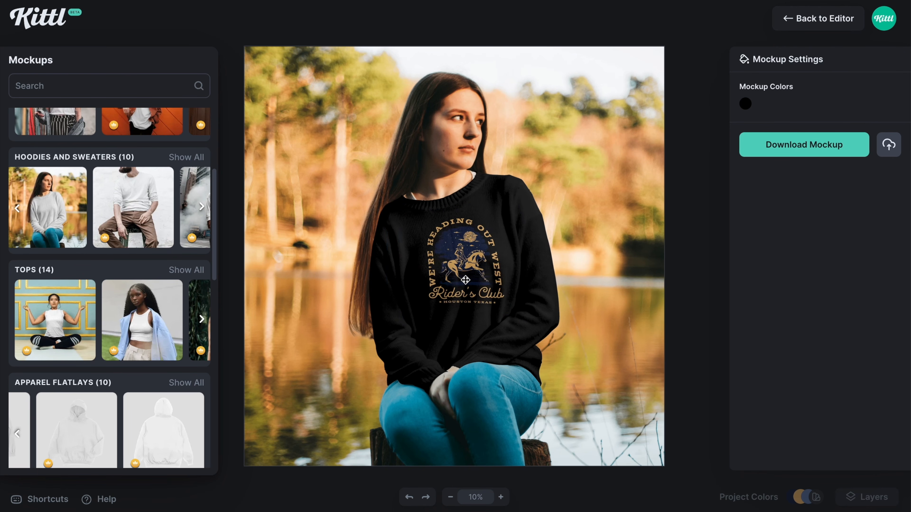
Colour the sweater muted blue (6578a9) and fine-tune the print's position on the chest
{"action": "left_click", "coordinate": [748, 104]}
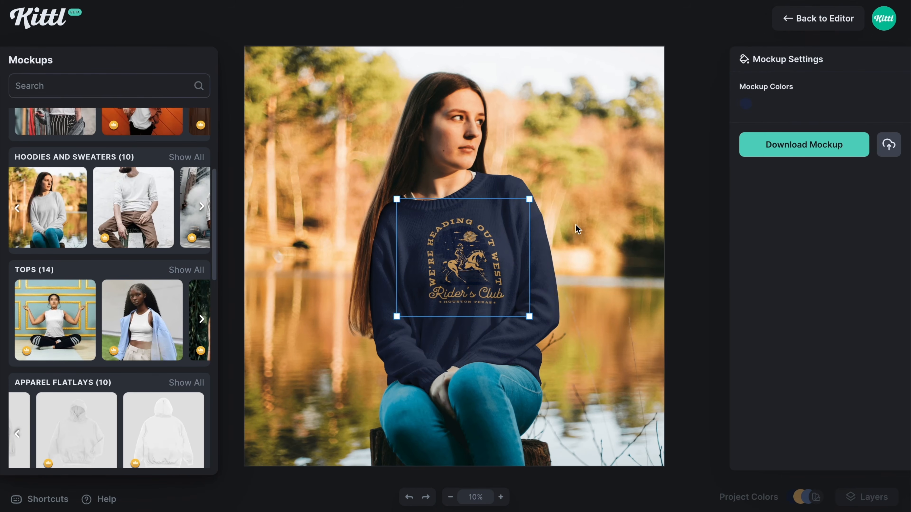
{"action": "left_click", "coordinate": [748, 107]}
{"action": "left_click_drag", "start_coordinate": [650, 203], "coordinate": [641, 166]}
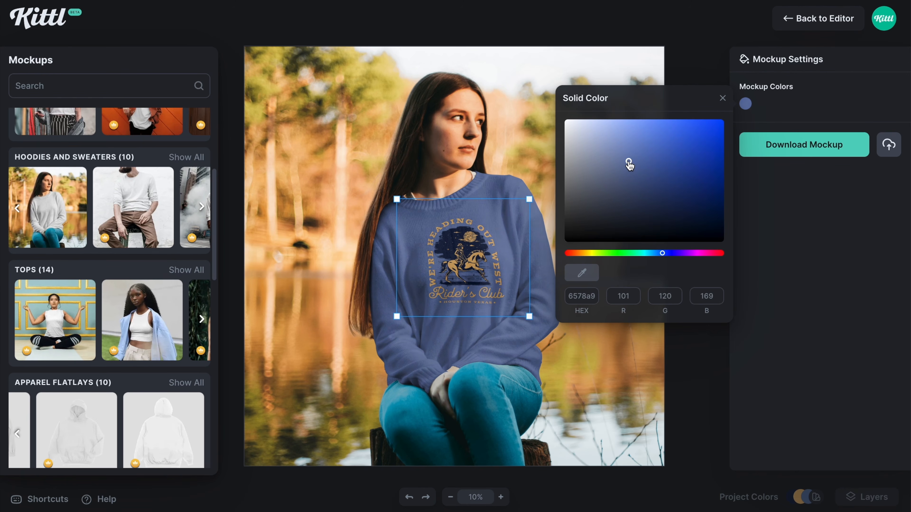
{"action": "left_click", "coordinate": [480, 229]}
{"action": "left_click_drag", "start_coordinate": [476, 249], "coordinate": [472, 248]}
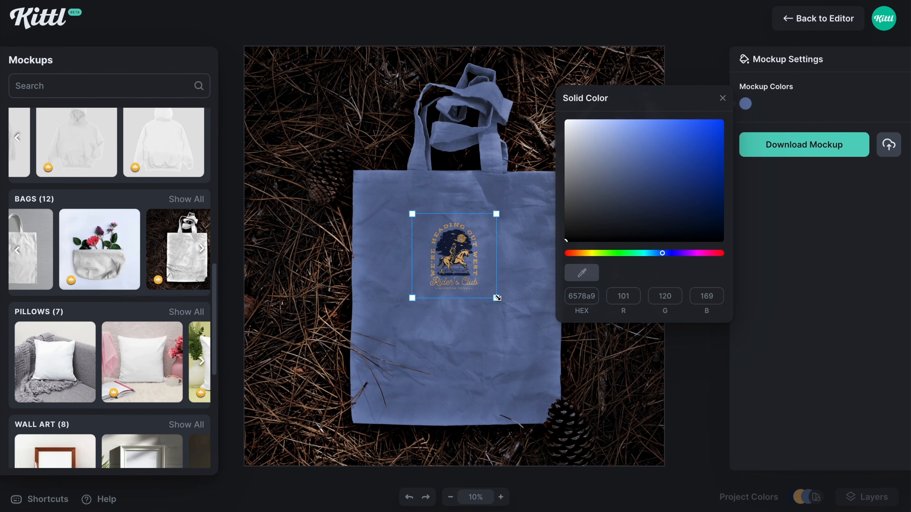
Switch to the tote bag mockup on pine needles, then enlarge the logo print and centre it on the bag
{"action": "left_click", "coordinate": [519, 349]}
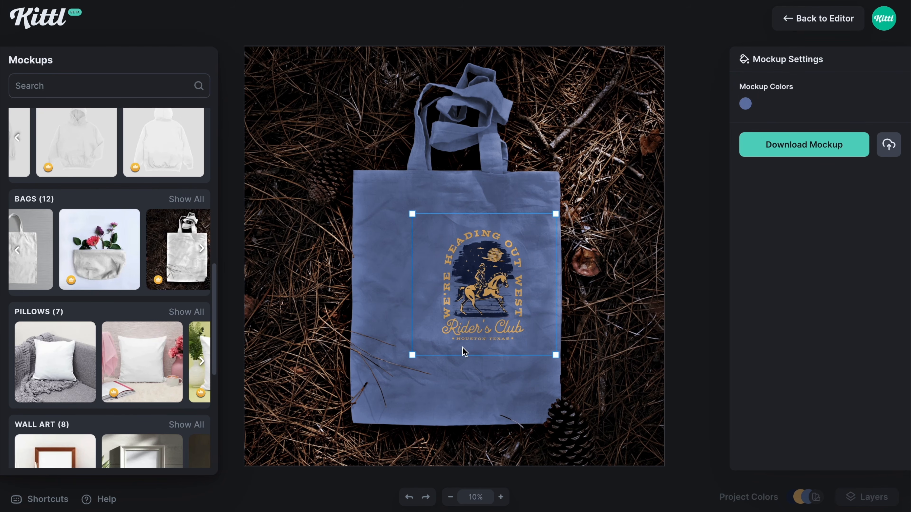
{"action": "left_click_drag", "start_coordinate": [407, 360], "coordinate": [348, 396]}
{"action": "left_click_drag", "start_coordinate": [431, 355], "coordinate": [452, 325]}
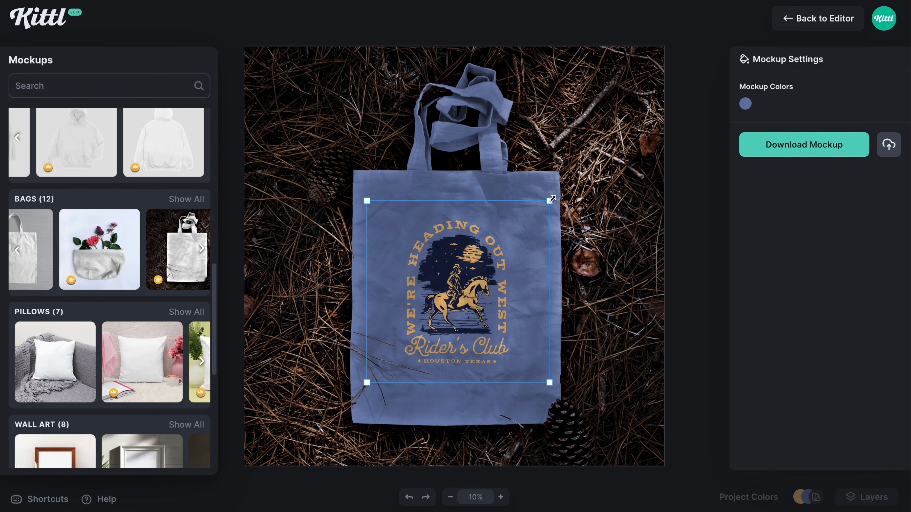